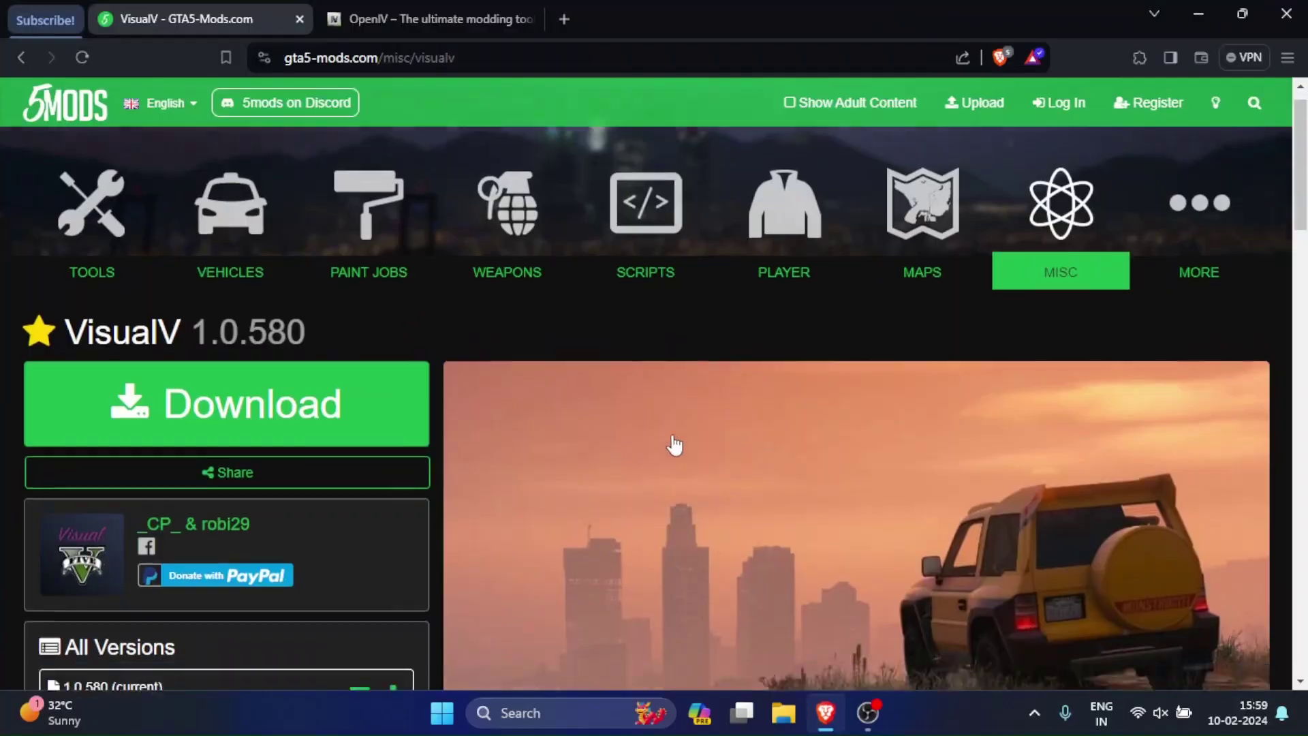
# Step: Download the VisualV 1.0.580 .7z archive and save it to the desktop
pyautogui.scroll(1, 671, 449)
pyautogui.click(437, 13)
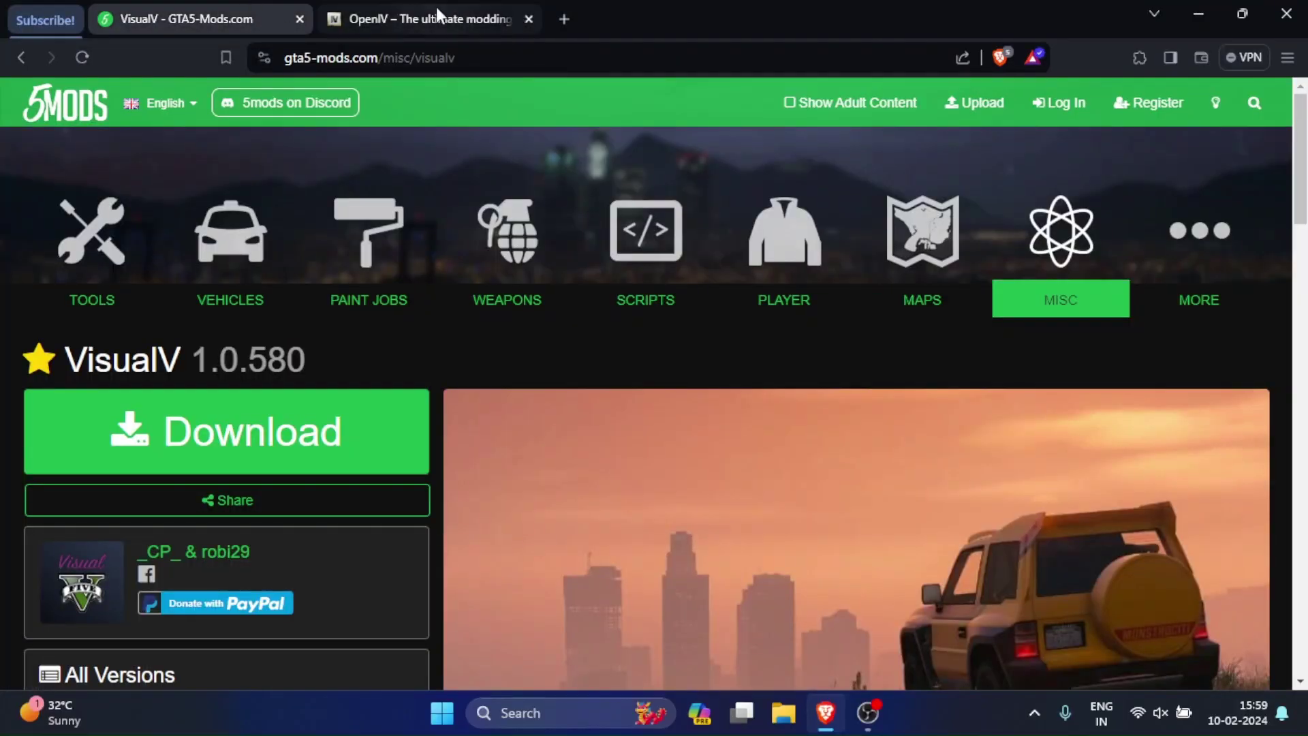
pyautogui.click(440, 17)
pyautogui.click(306, 17)
pyautogui.scroll(-3, 788, 419)
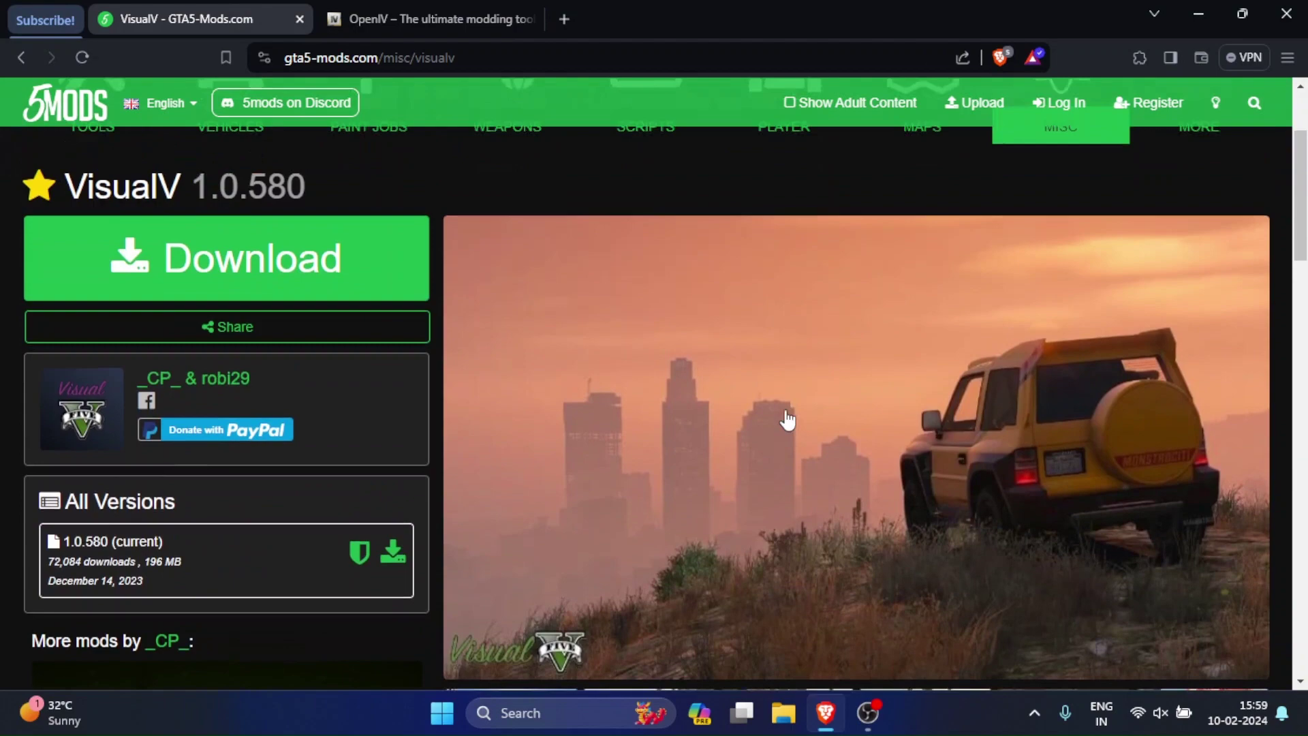
pyautogui.scroll(1, 787, 419)
pyautogui.click(235, 341)
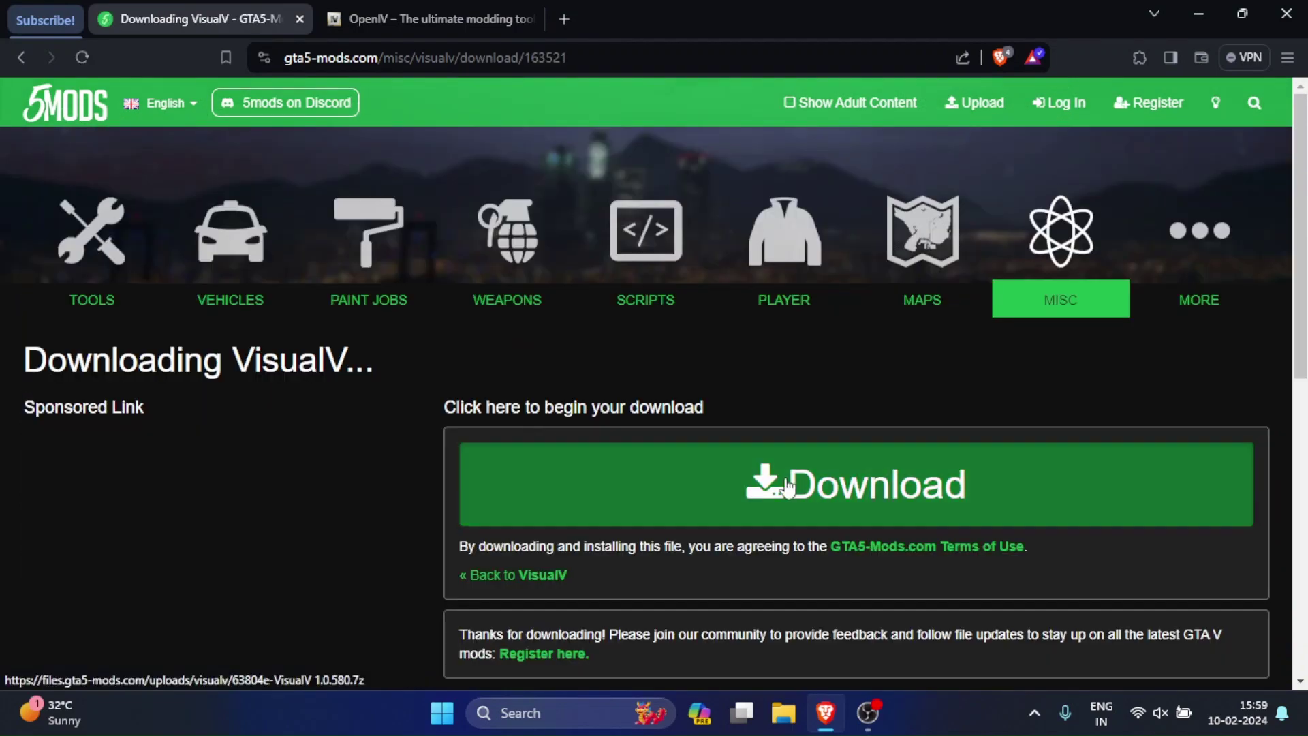
pyautogui.click(788, 488)
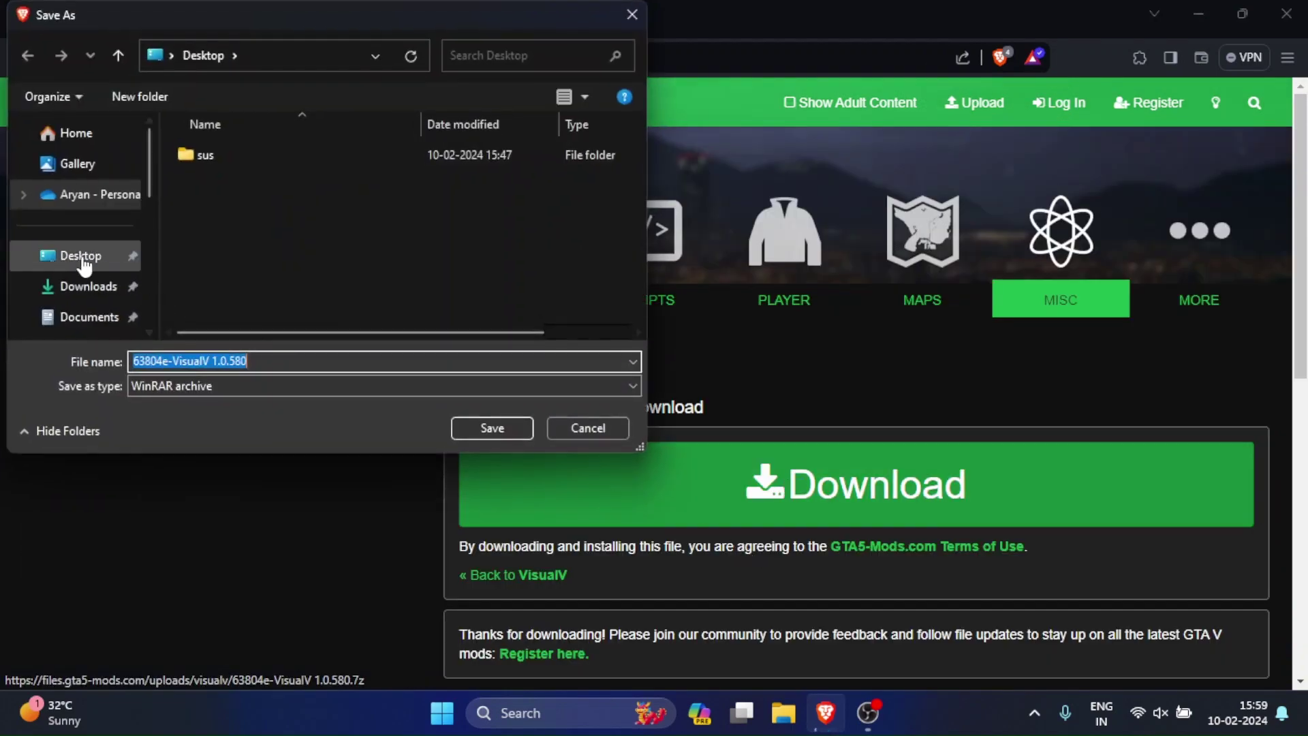
pyautogui.click(506, 430)
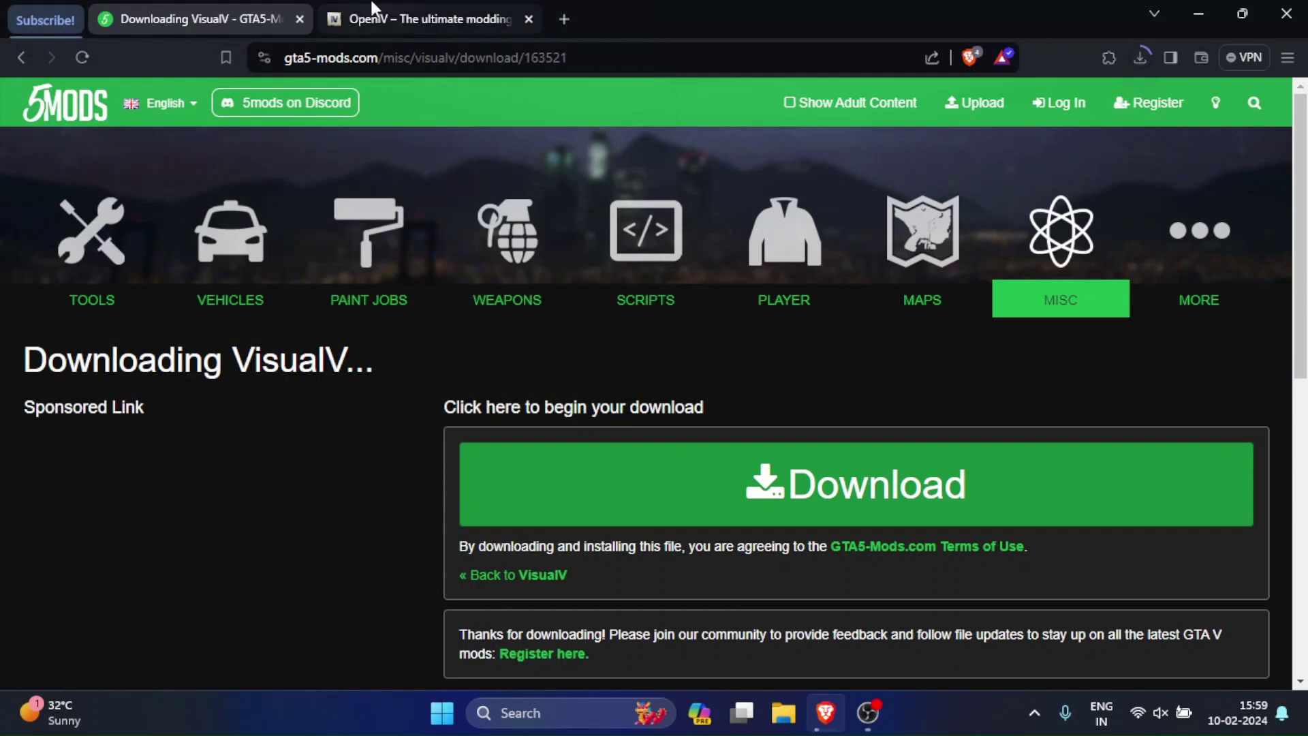
# Step: Download the OpenIV 4.1 installer ovisetup from openiv.com and save it
pyautogui.click(422, 20)
pyautogui.click(504, 262)
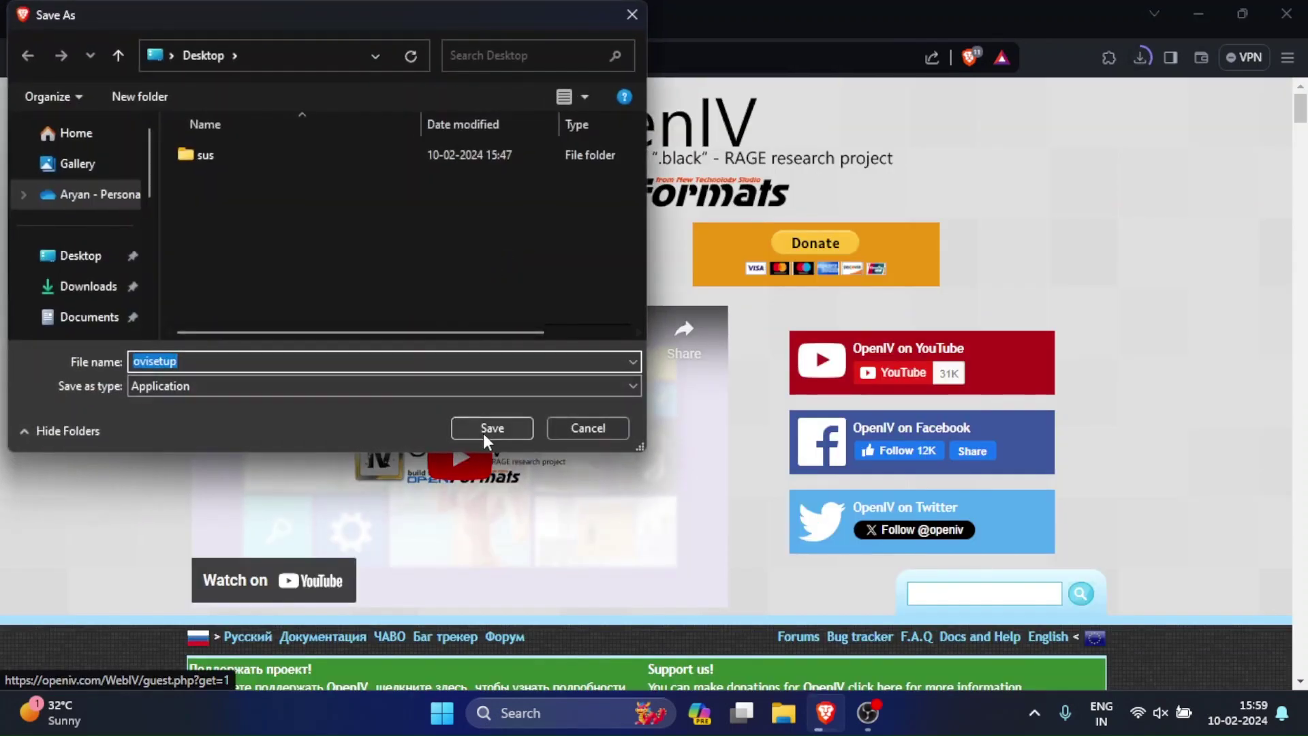
pyautogui.click(485, 437)
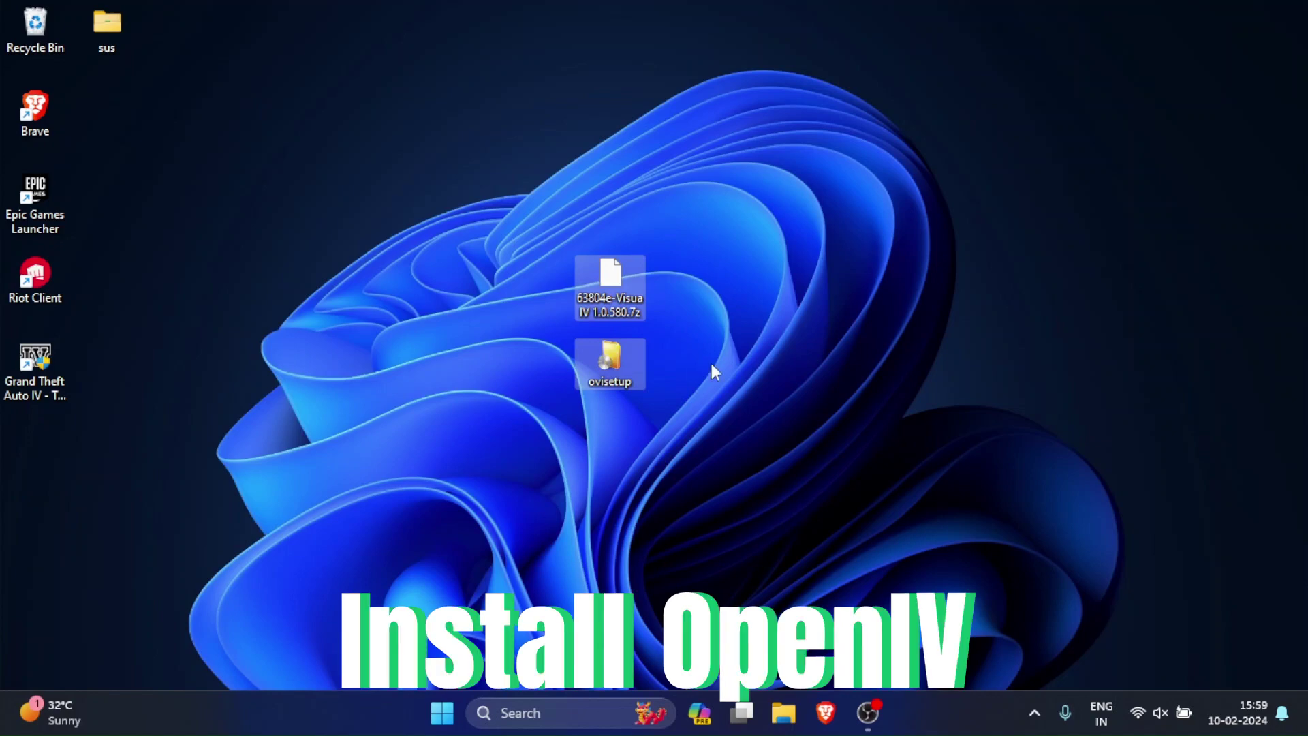
# Step: Run ovisetup and install OpenIV in English to this computer, accepting the 20.4 Mb download
pyautogui.doubleClick(610, 361)
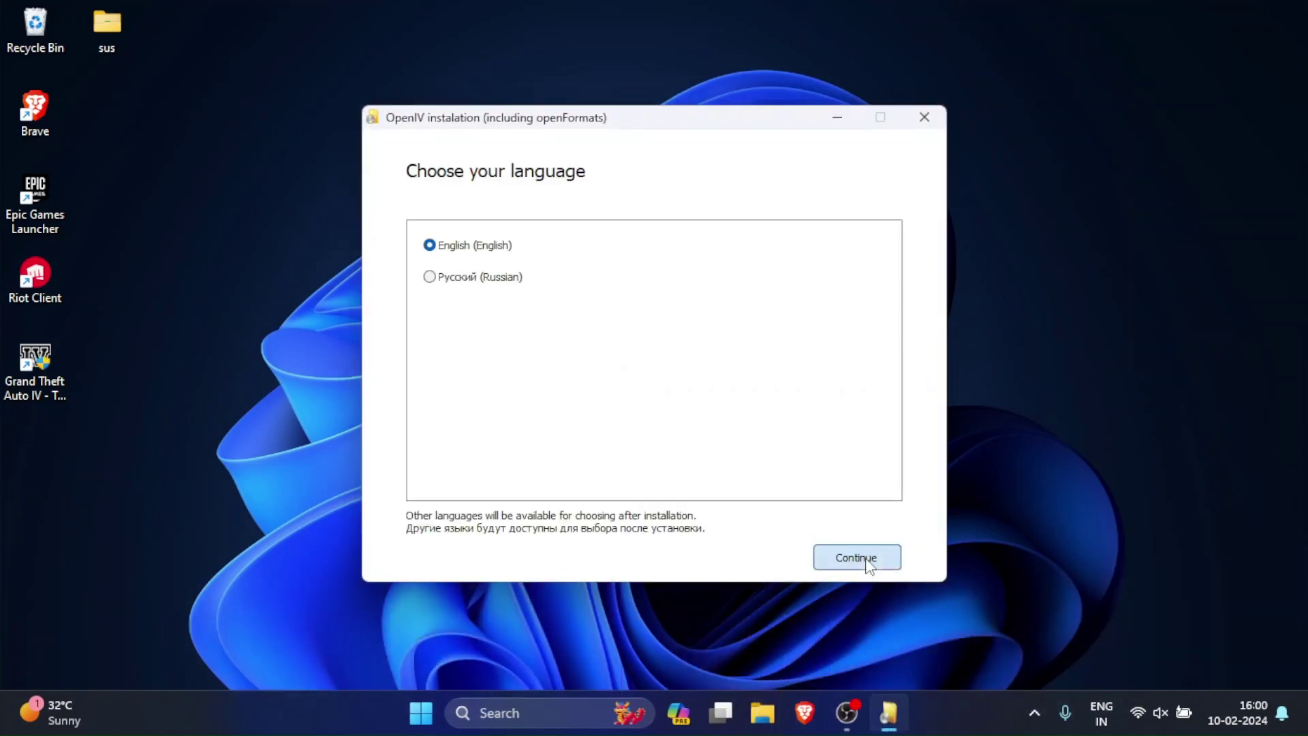
pyautogui.click(867, 564)
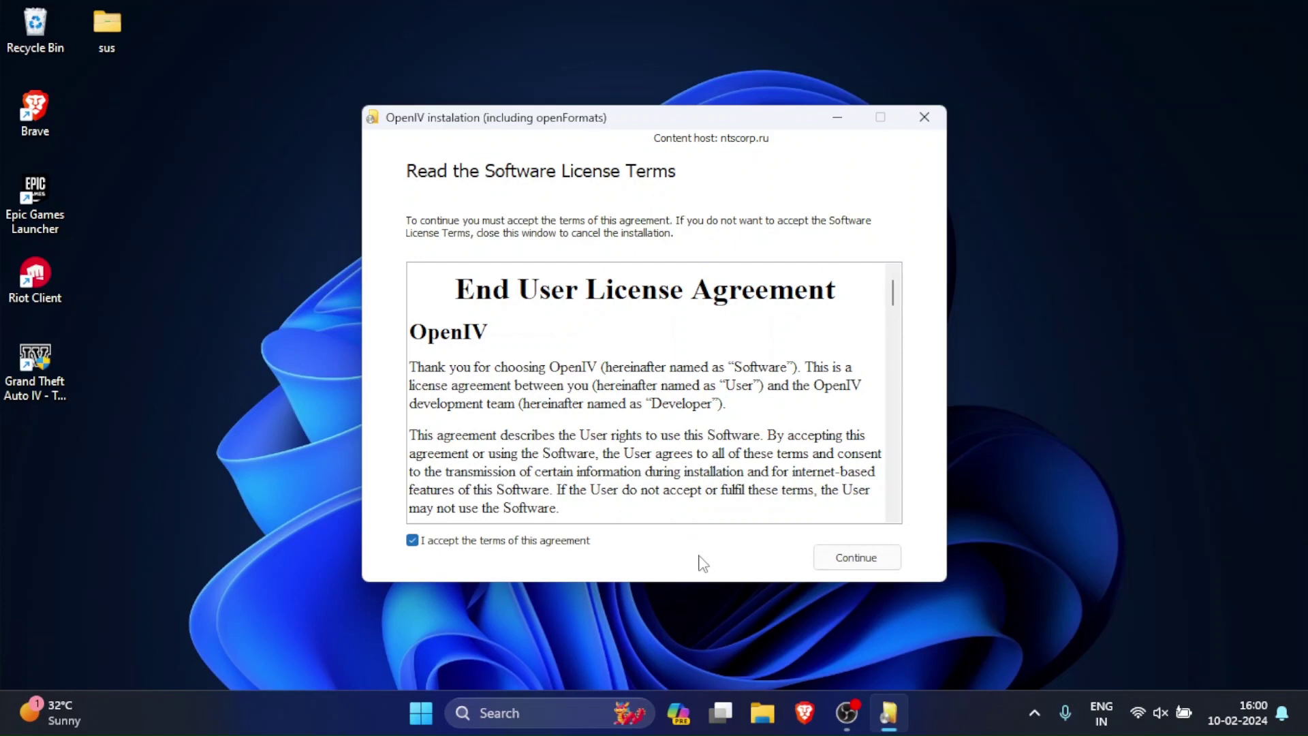
pyautogui.click(823, 560)
pyautogui.click(824, 561)
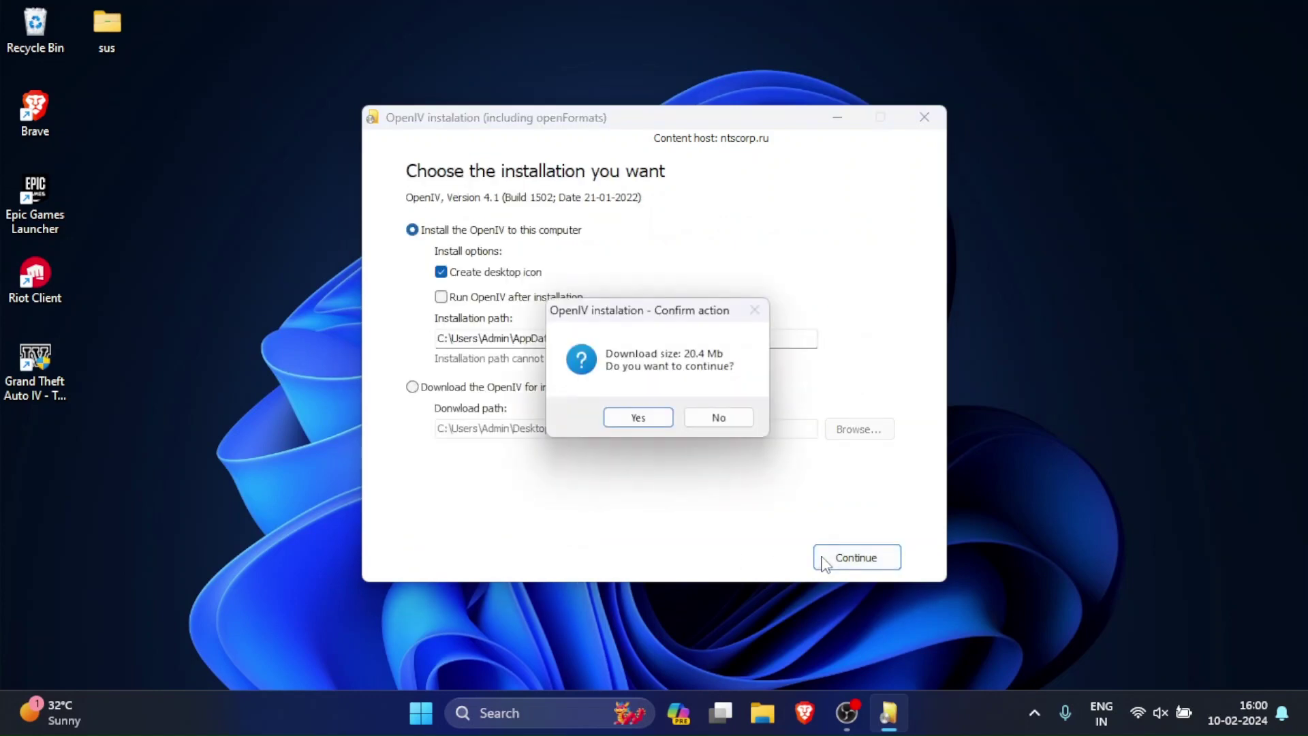
pyautogui.click(665, 414)
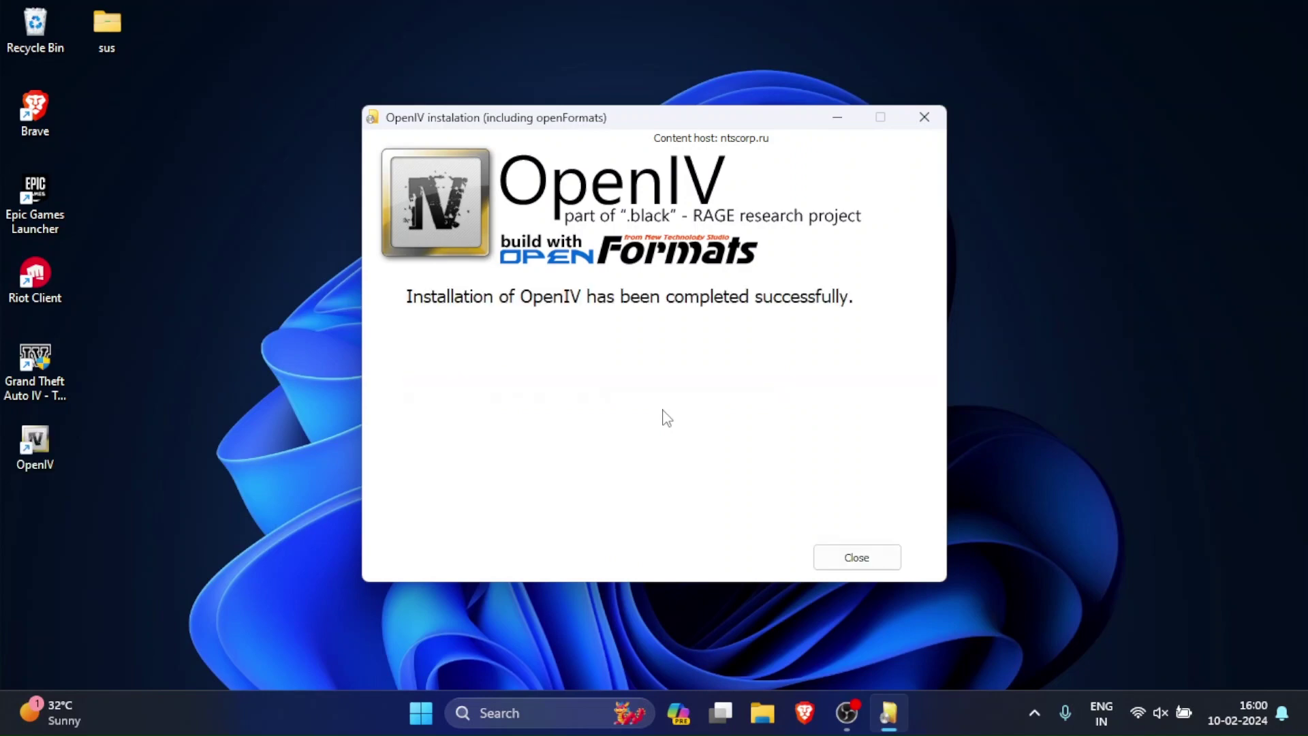
# Step: Extract the VisualV .7z into its own folder with WinRAR, then launch OpenIV from its desktop shortcut
pyautogui.press('Return')
pyautogui.moveTo(605, 293); pyautogui.dragTo(611, 300)
pyautogui.rightClick(615, 290)
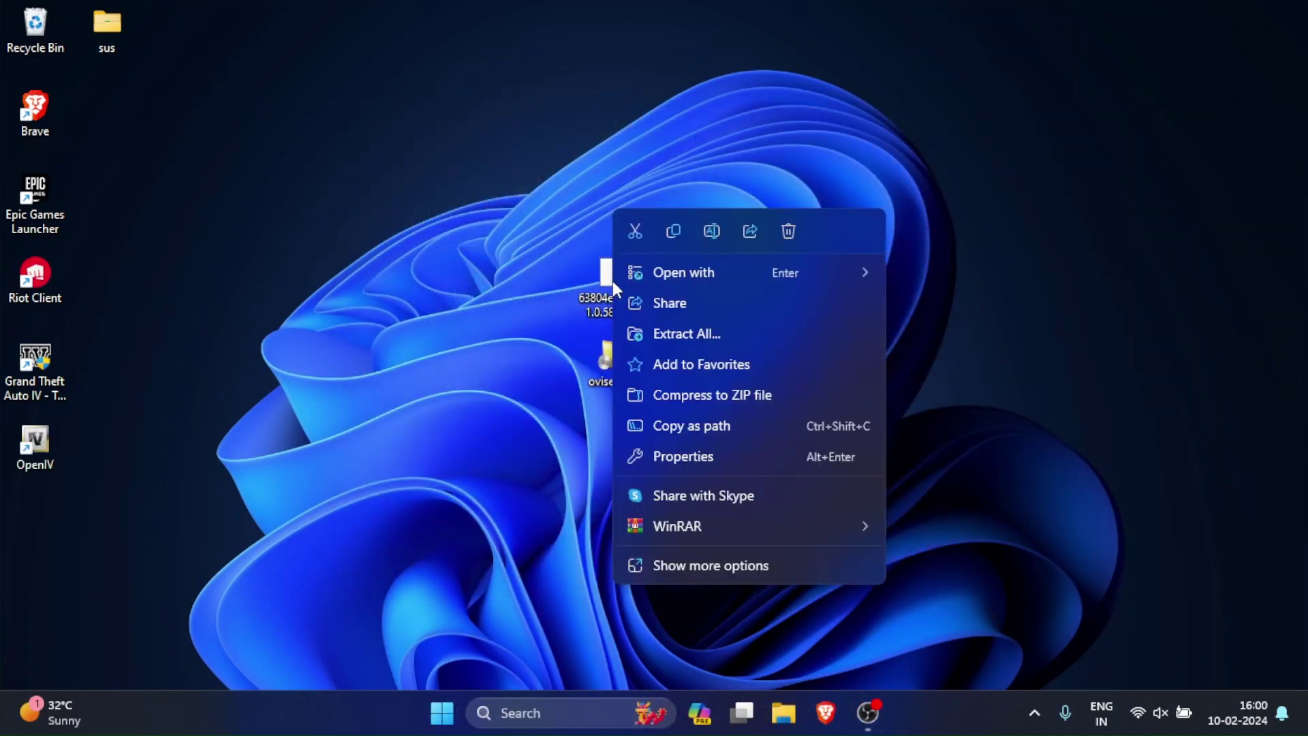
pyautogui.moveTo(719, 526)
pyautogui.click(986, 586)
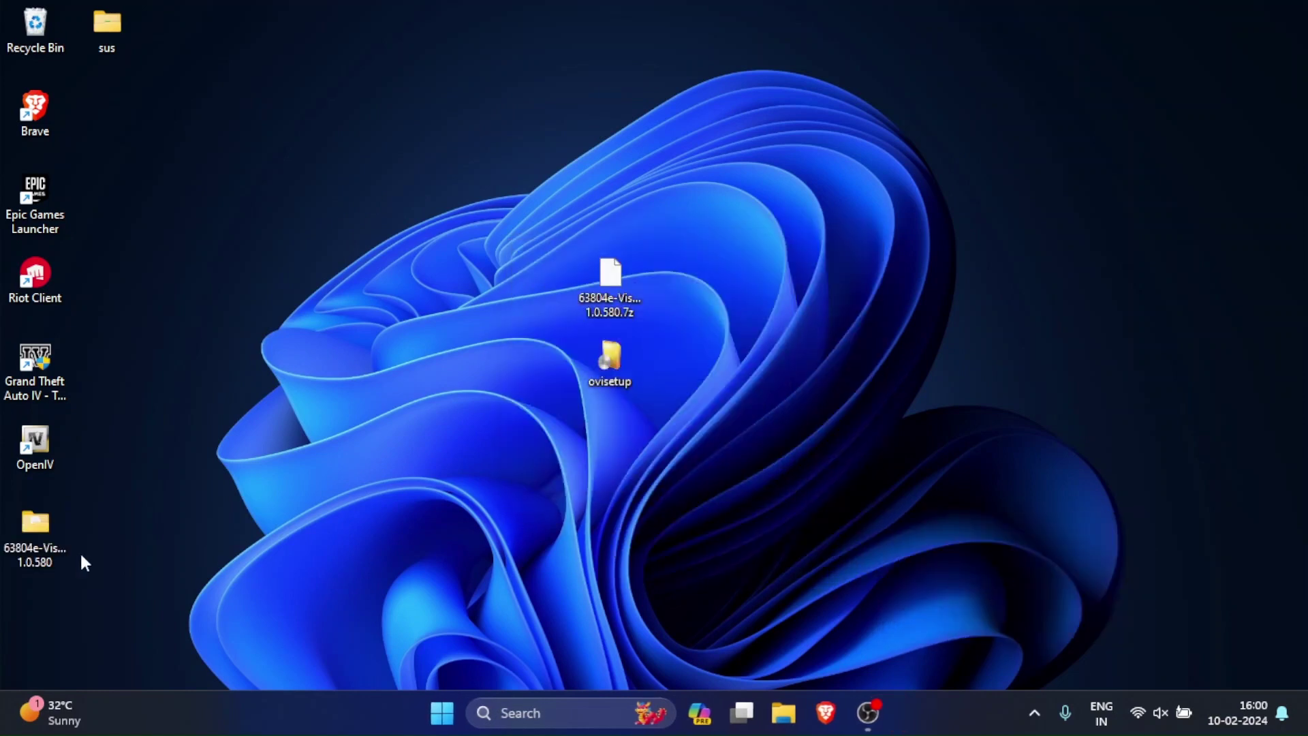
pyautogui.moveTo(81, 577); pyautogui.dragTo(681, 279)
pyautogui.doubleClick(681, 279)
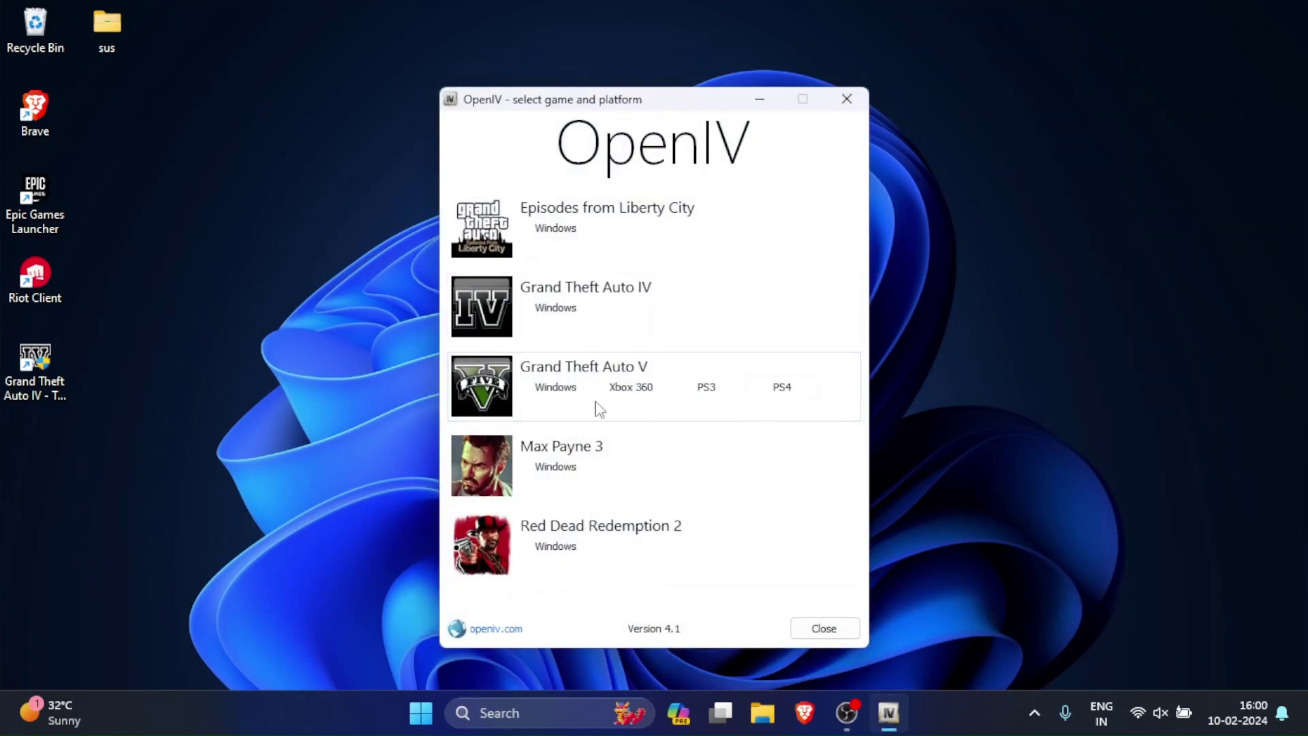
# Step: Set steamapps\common\Grand Theft Auto V as the GTA V Windows game folder and continue through setup
pyautogui.click(563, 388)
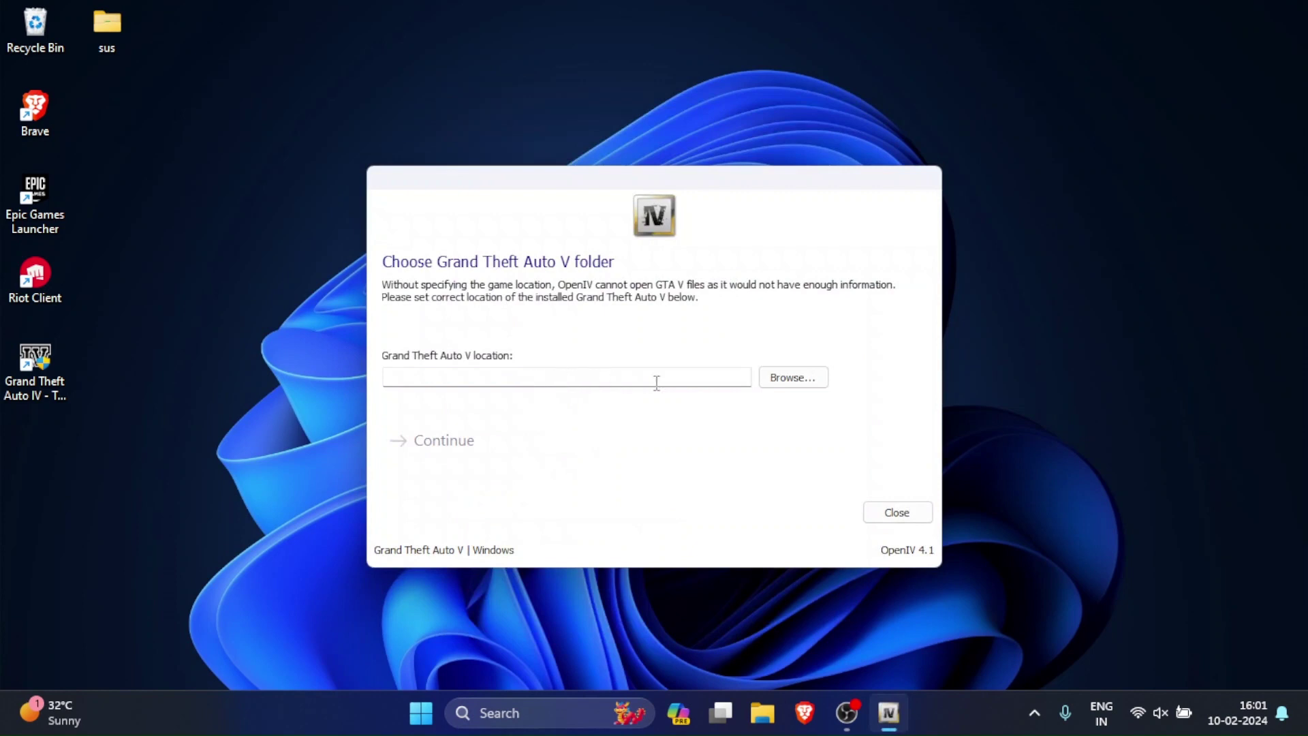
pyautogui.click(794, 378)
pyautogui.click(675, 246)
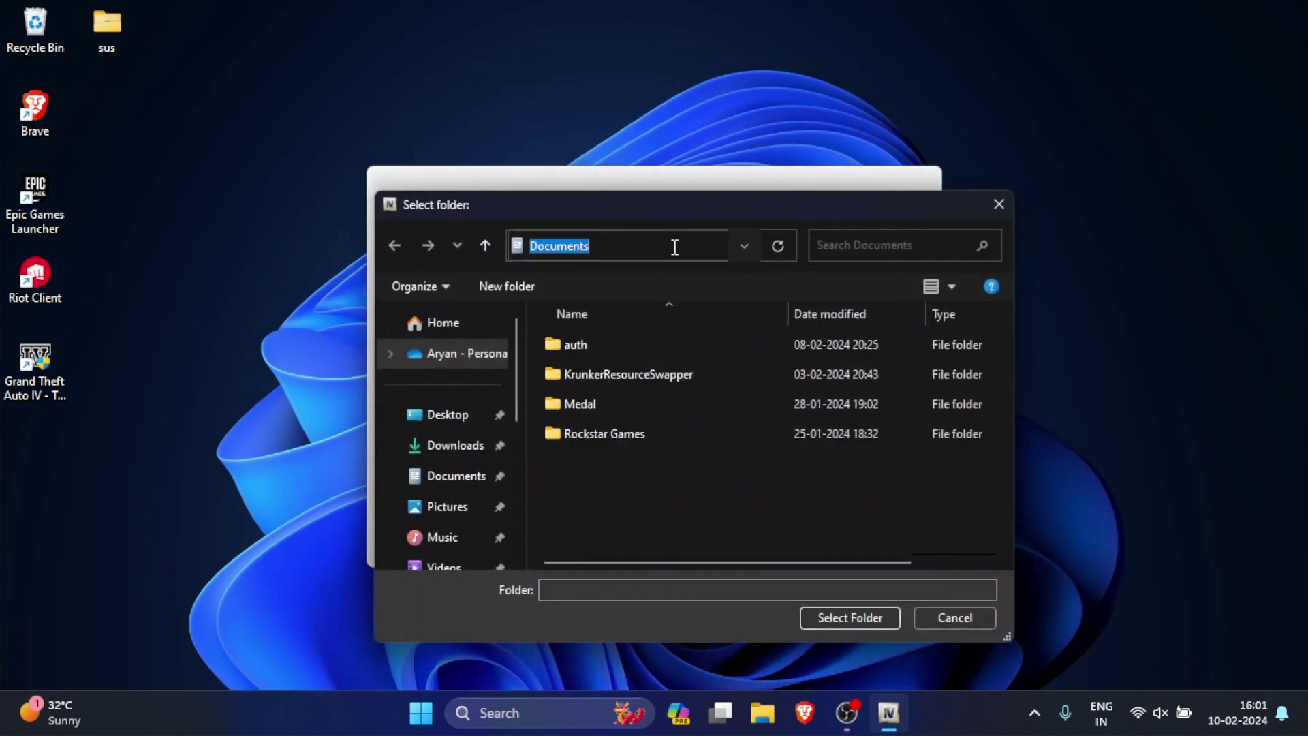
pyautogui.press('Return')
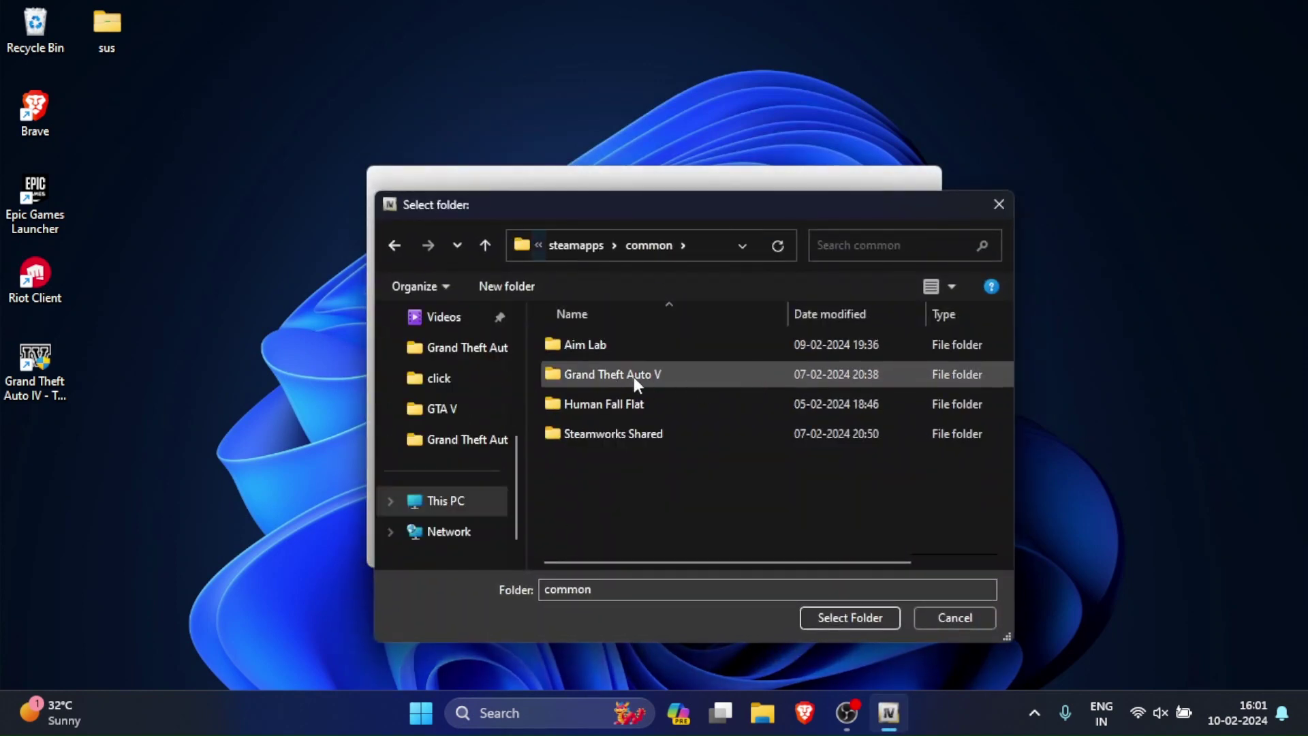
pyautogui.click(633, 377)
pyautogui.click(826, 618)
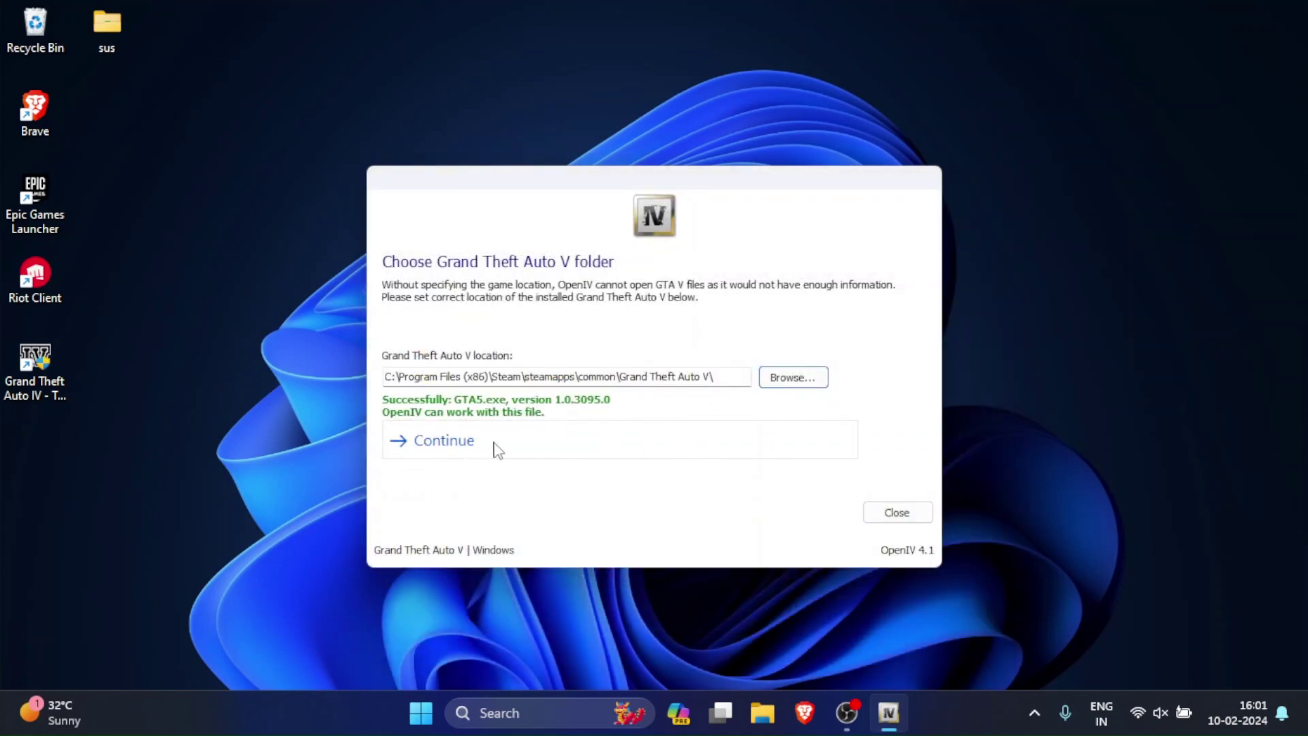
pyautogui.click(456, 450)
pyautogui.click(440, 443)
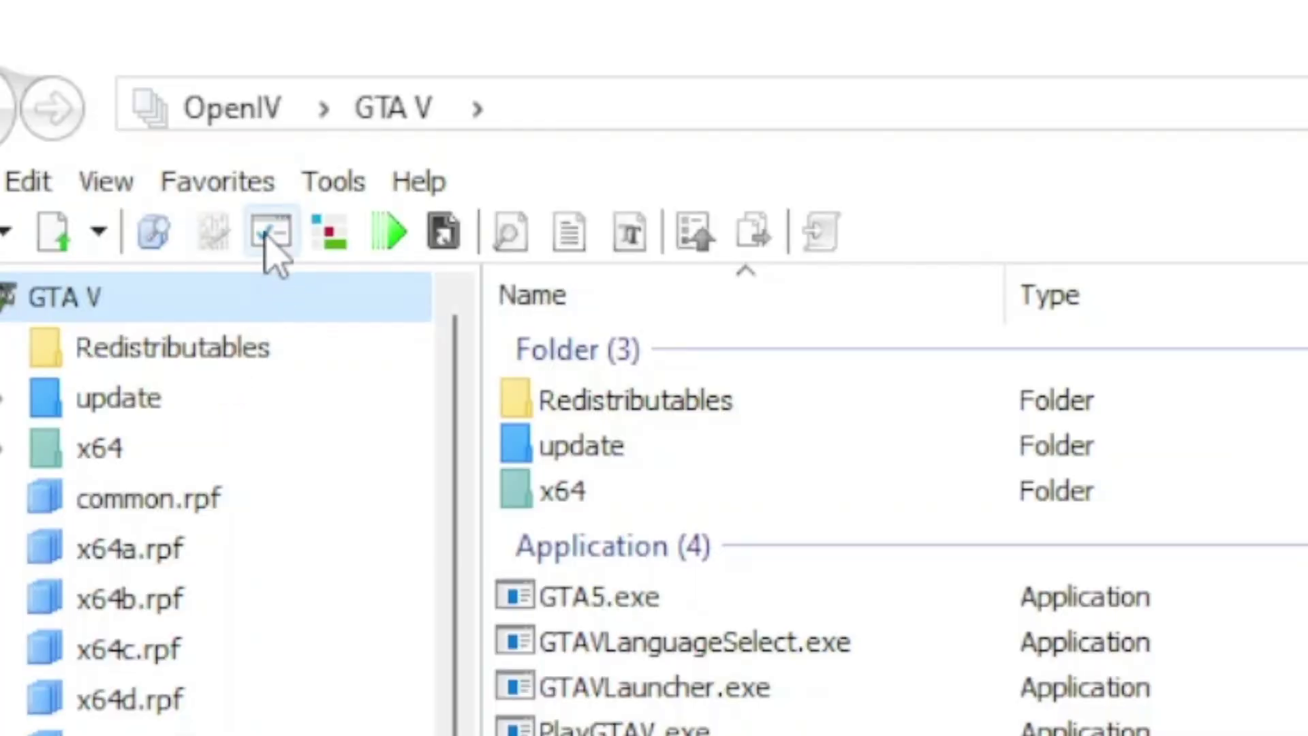
# Step: Install ASI Loader, OpenIV.ASI and openCamera from the ASI Manager, agreeing to create the mods folder
pyautogui.click(271, 233)
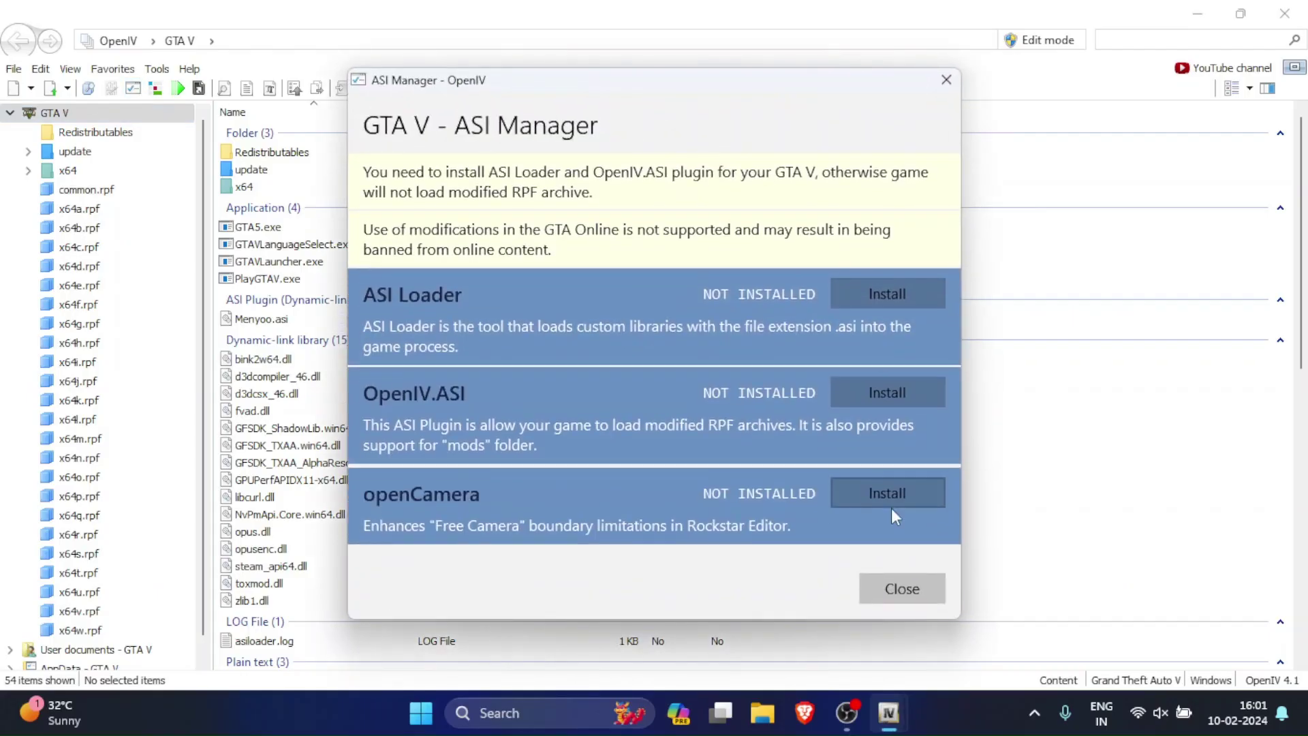
pyautogui.click(892, 294)
pyautogui.click(910, 390)
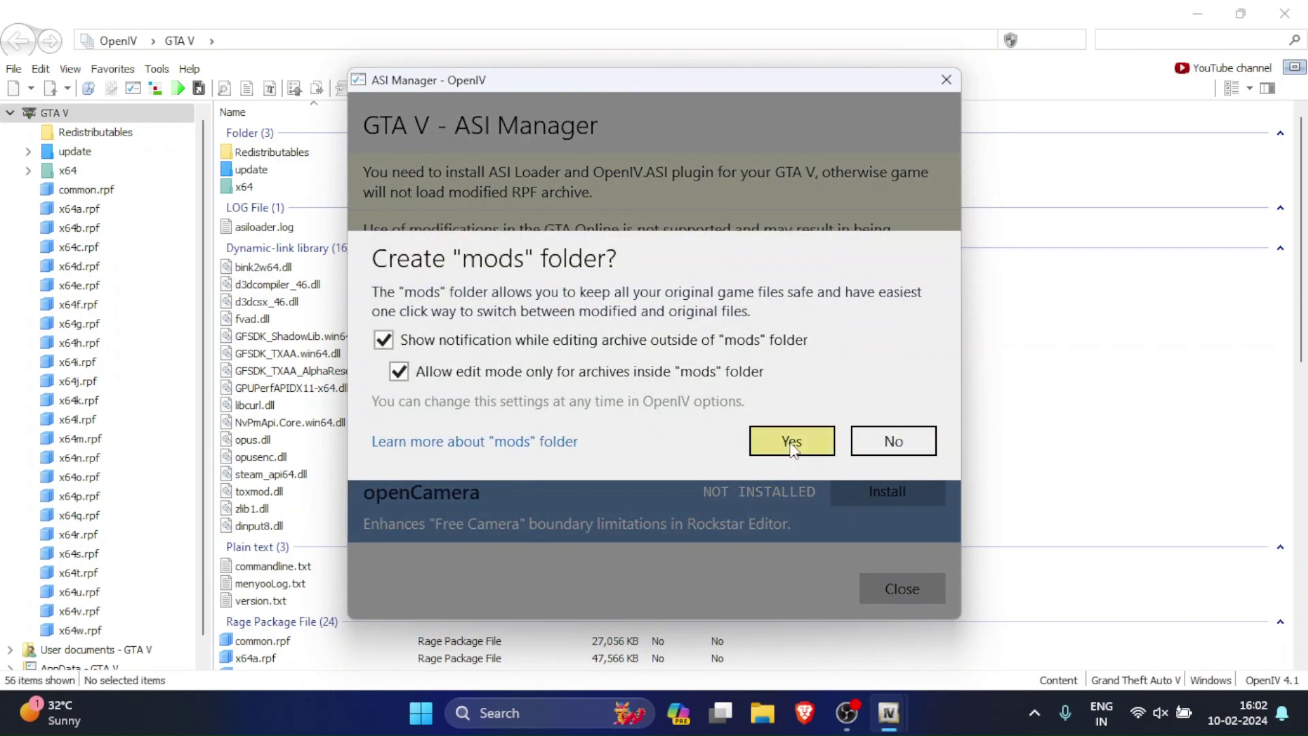
pyautogui.click(793, 443)
pyautogui.click(886, 491)
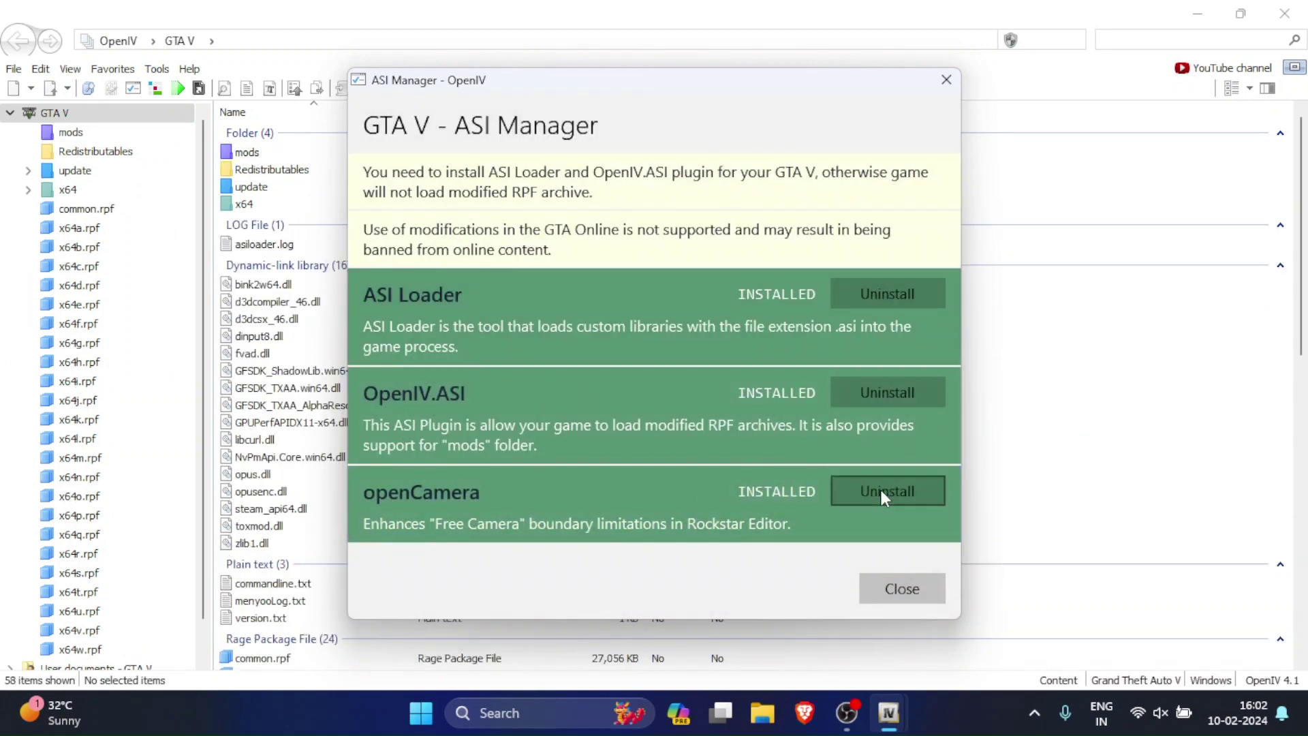
pyautogui.click(880, 588)
pyautogui.press('super+Down')
# Step: Snap OpenIV right and open the 63804e-VisualV 1.0.580 folder in Explorer on the left half
pyautogui.press('super+Right')
pyautogui.click(561, 391)
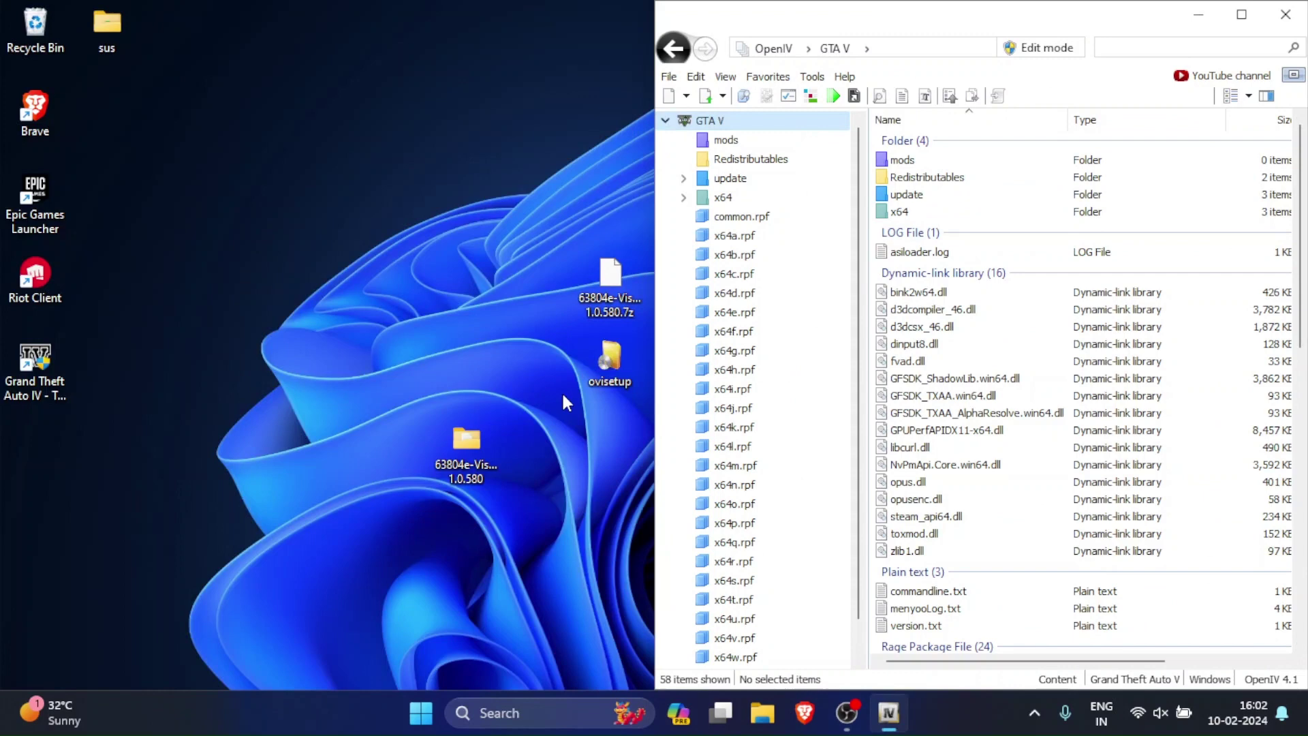
pyautogui.doubleClick(473, 443)
pyautogui.moveTo(777, 133); pyautogui.dragTo(1, 144)
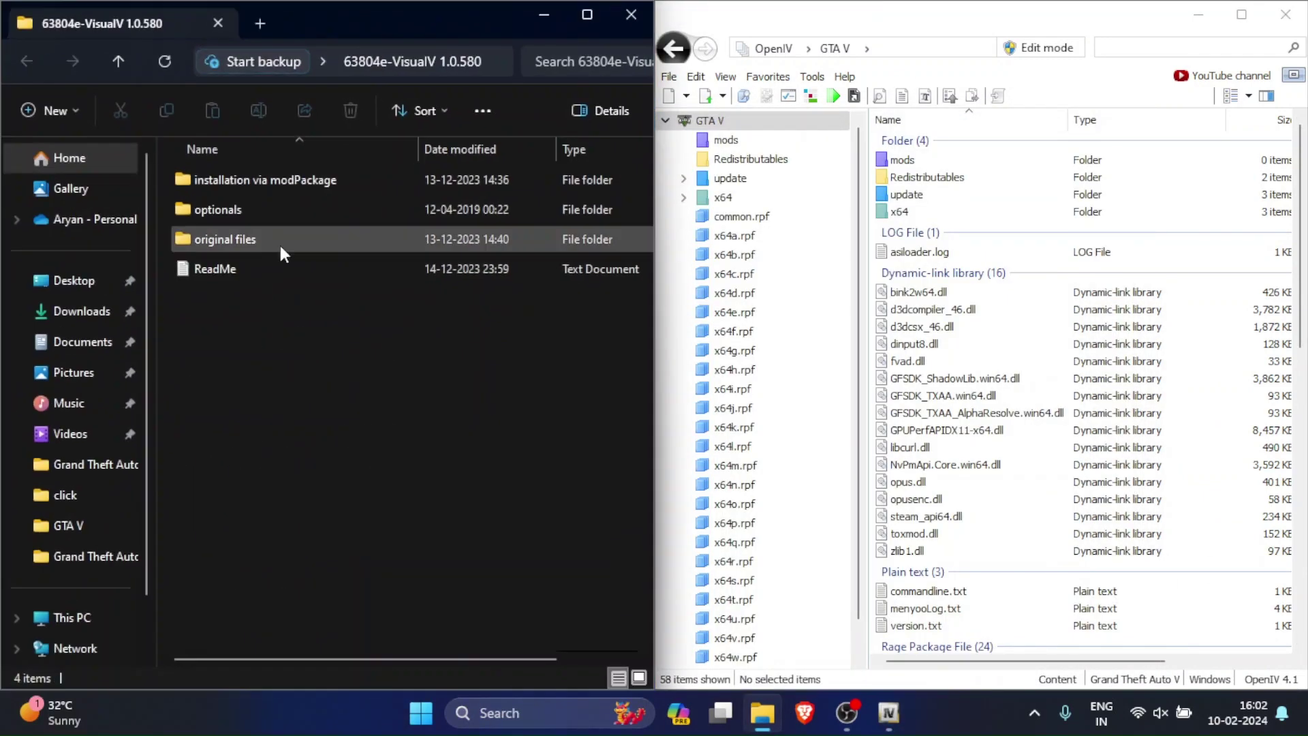
pyautogui.moveTo(155, 403); pyautogui.dragTo(46, 409)
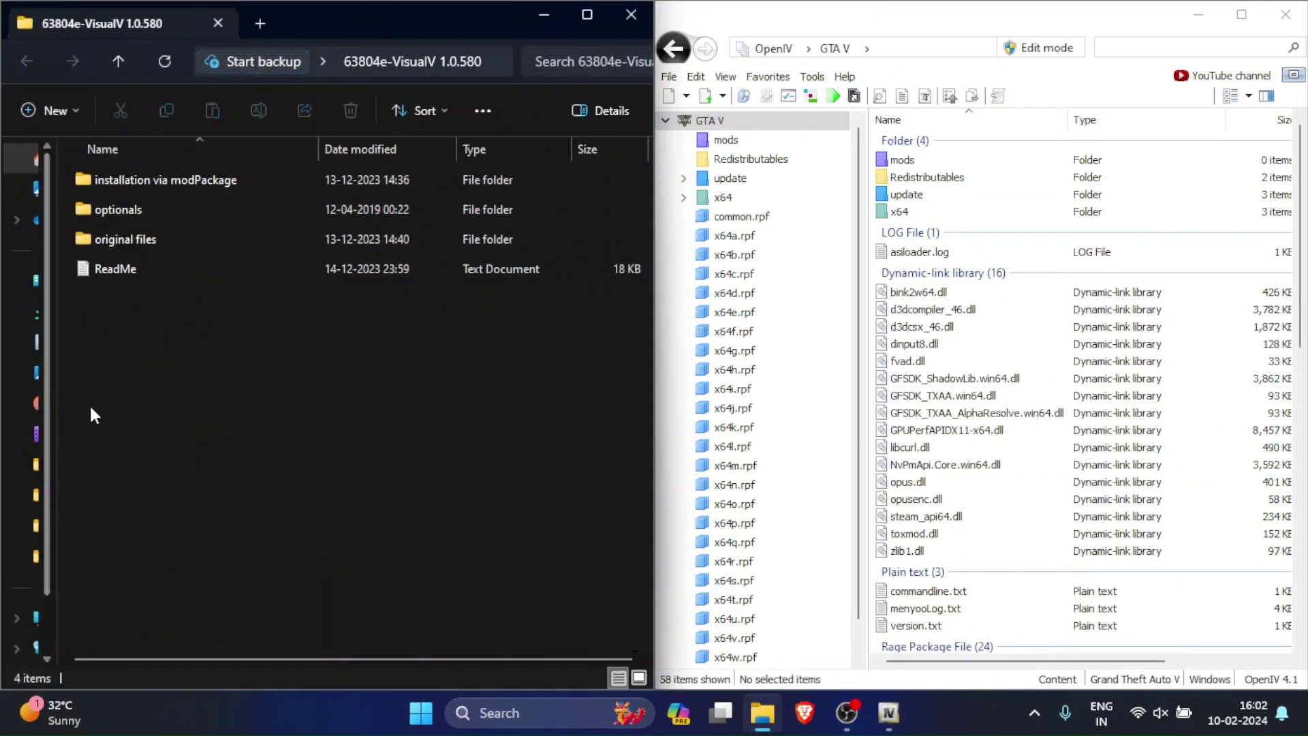
# Step: Copy the VisualV folder's full path from the Explorer address bar
pyautogui.click(179, 405)
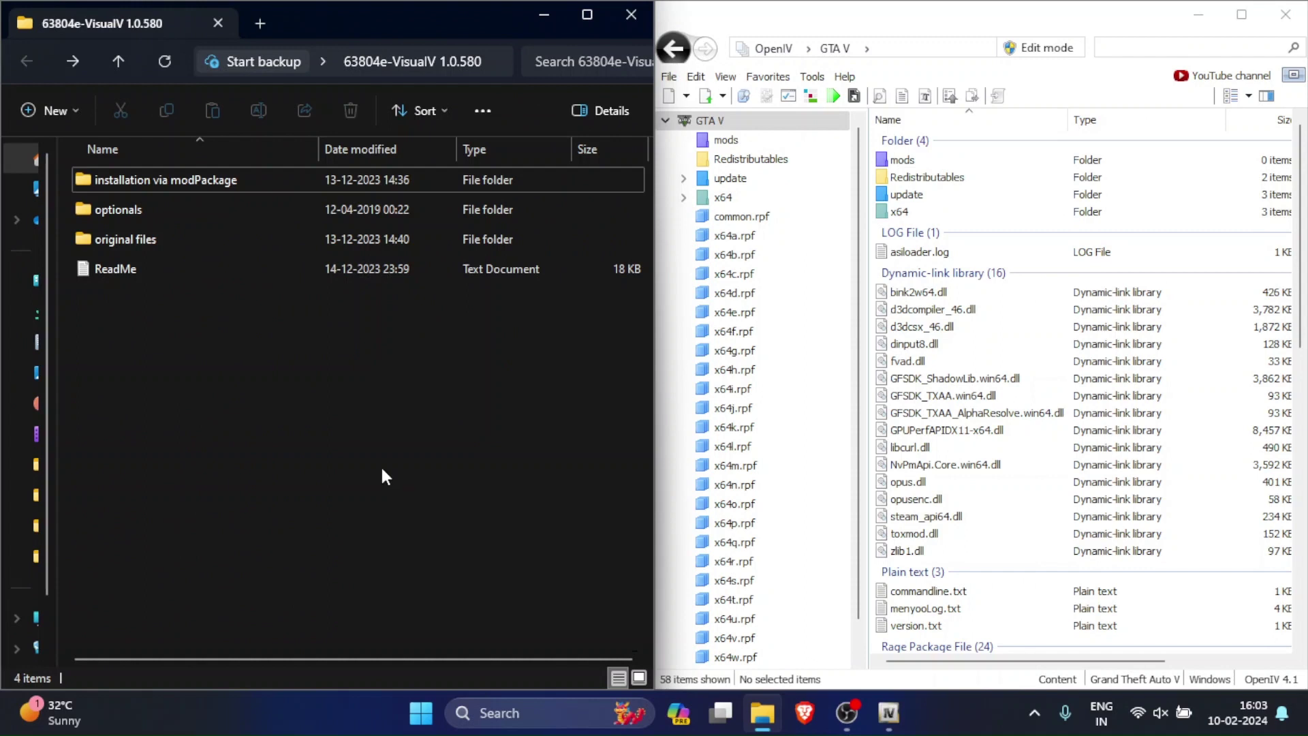
pyautogui.click(440, 69)
pyautogui.rightClick(408, 76)
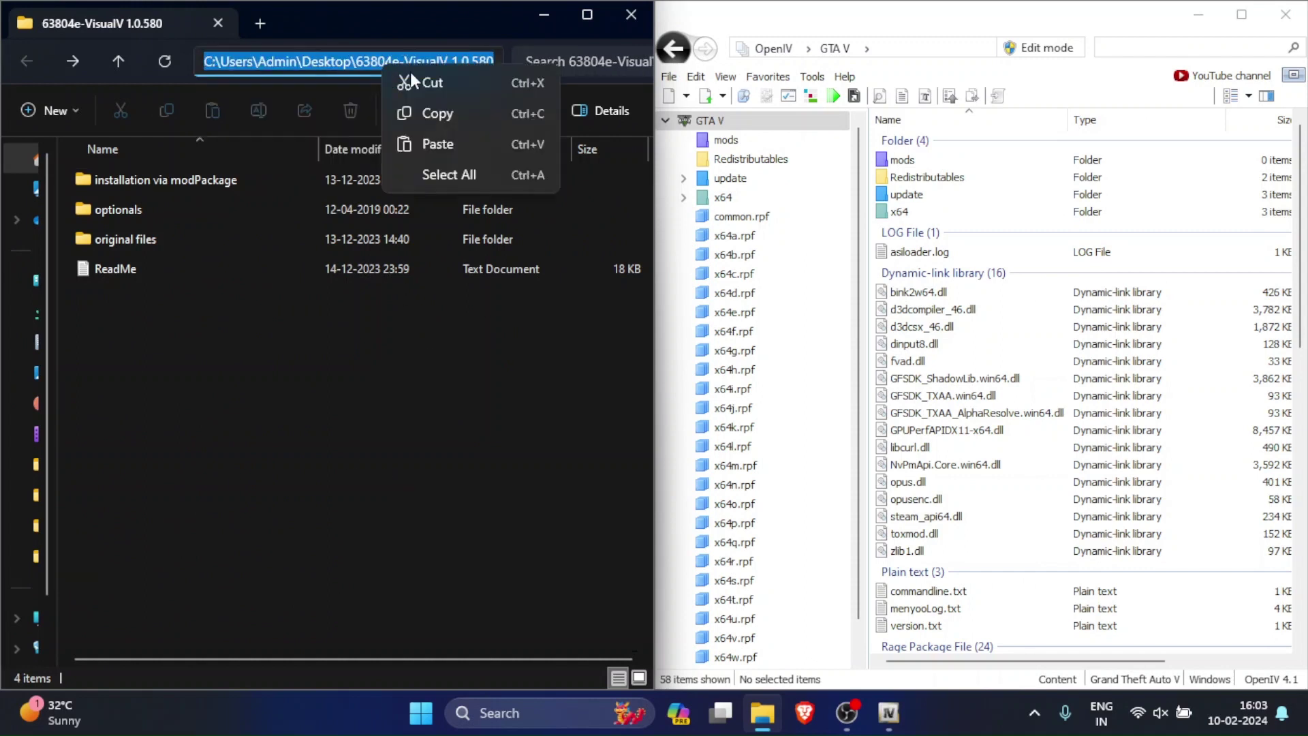
pyautogui.click(435, 115)
pyautogui.click(1053, 86)
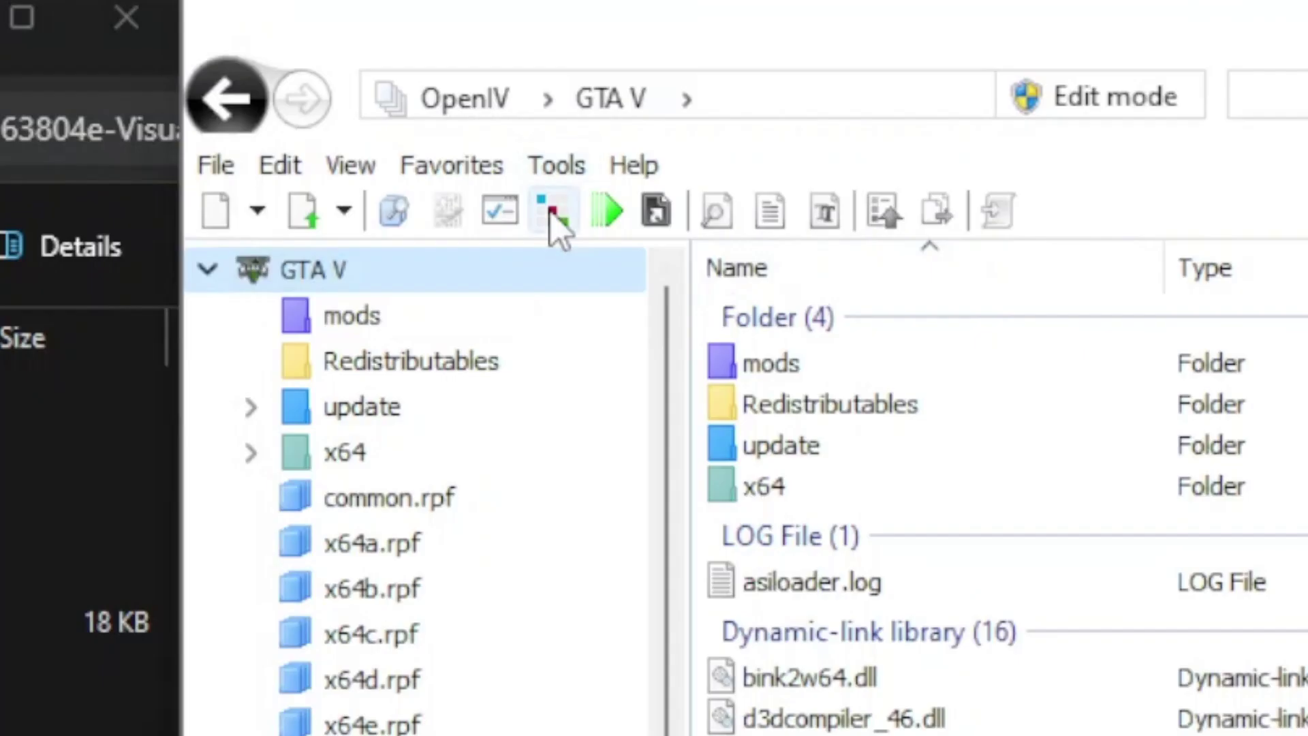
# Step: Load VisualV.oiv from the installation via modPackage folder into OpenIV's package installer
pyautogui.click(556, 216)
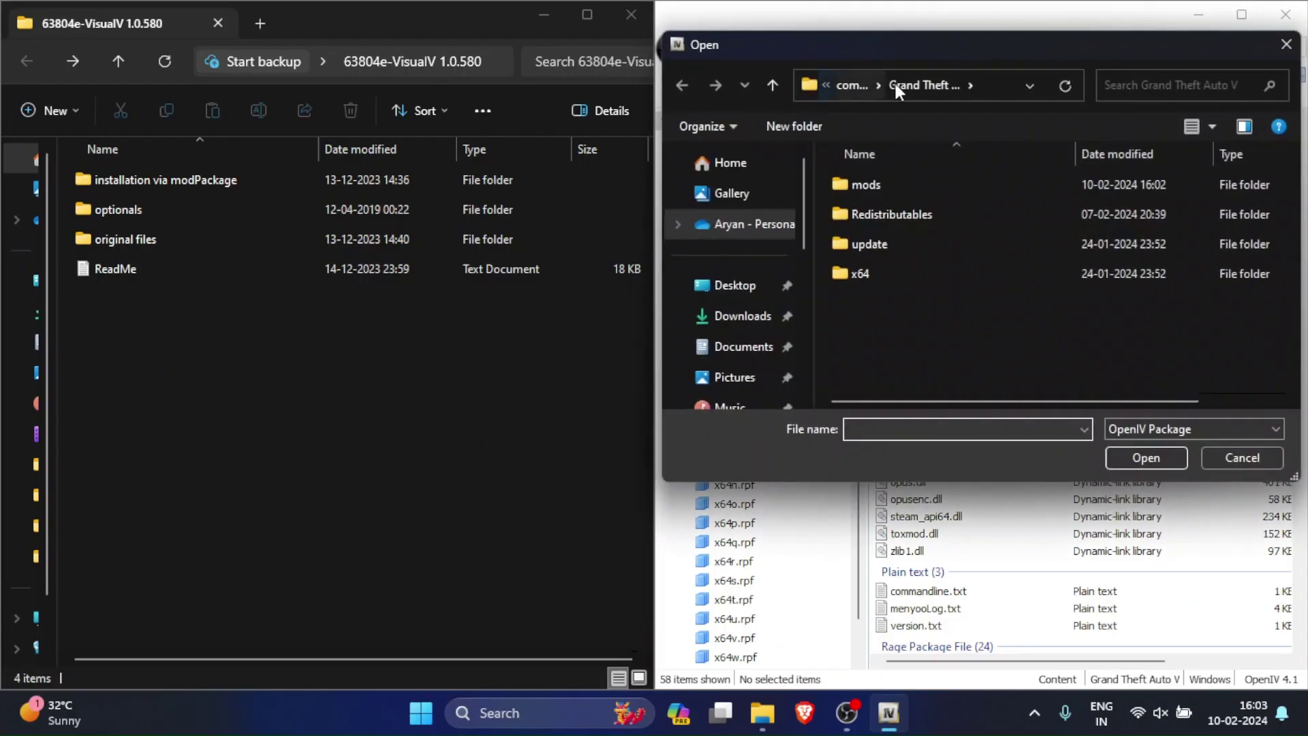
pyautogui.hotkey('ctrl', 'v')
pyautogui.press('Return')
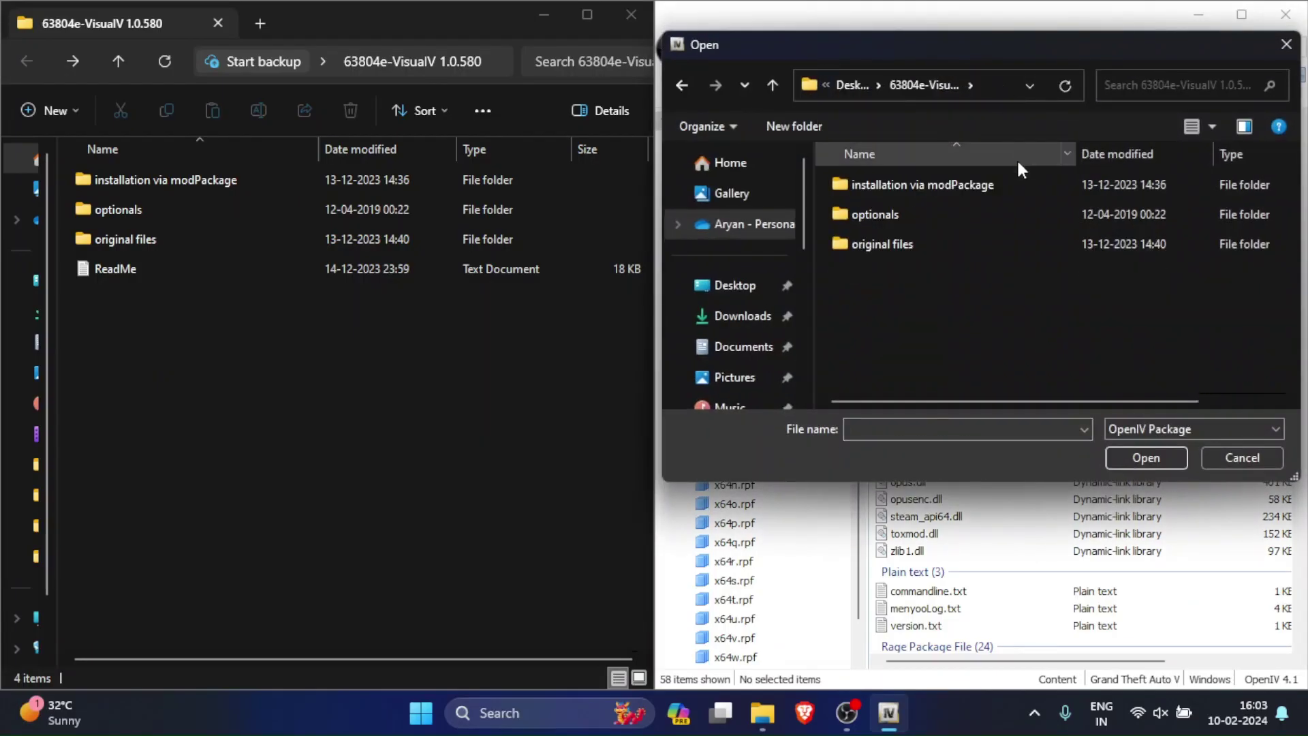
pyautogui.doubleClick(954, 186)
pyautogui.click(954, 184)
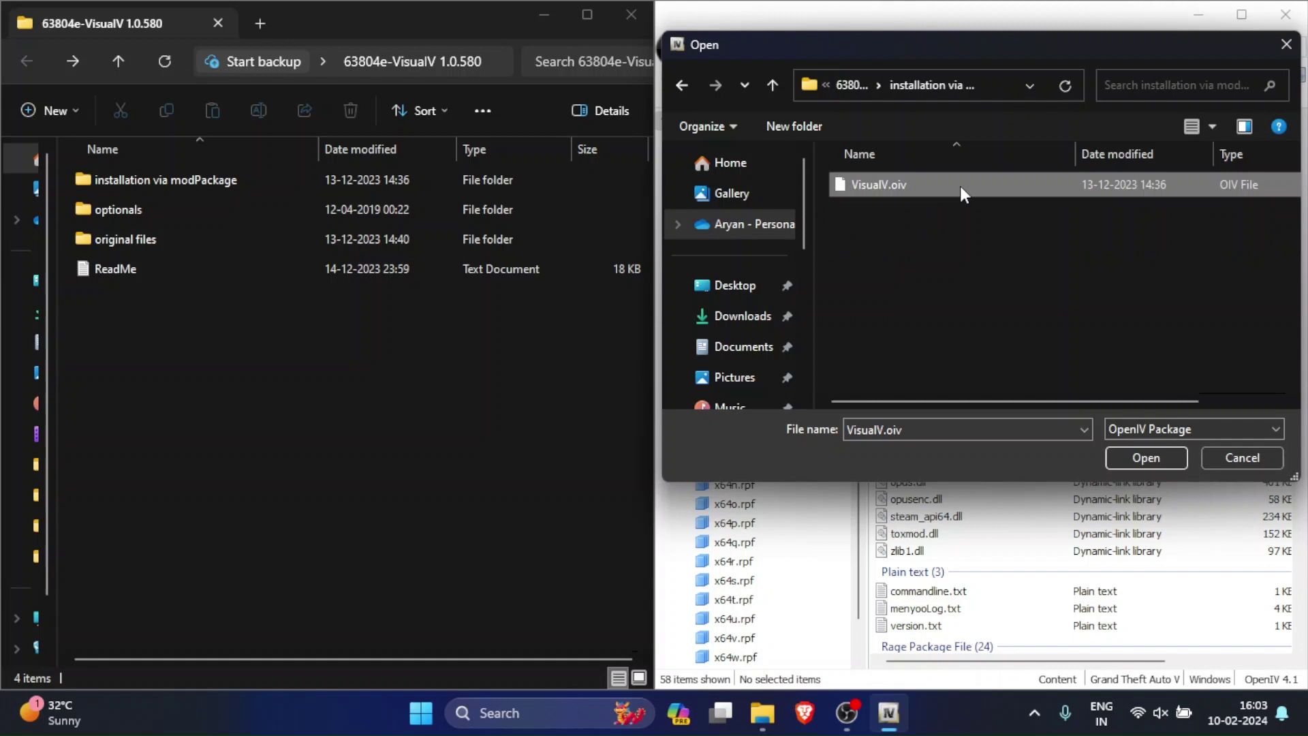
pyautogui.click(1154, 455)
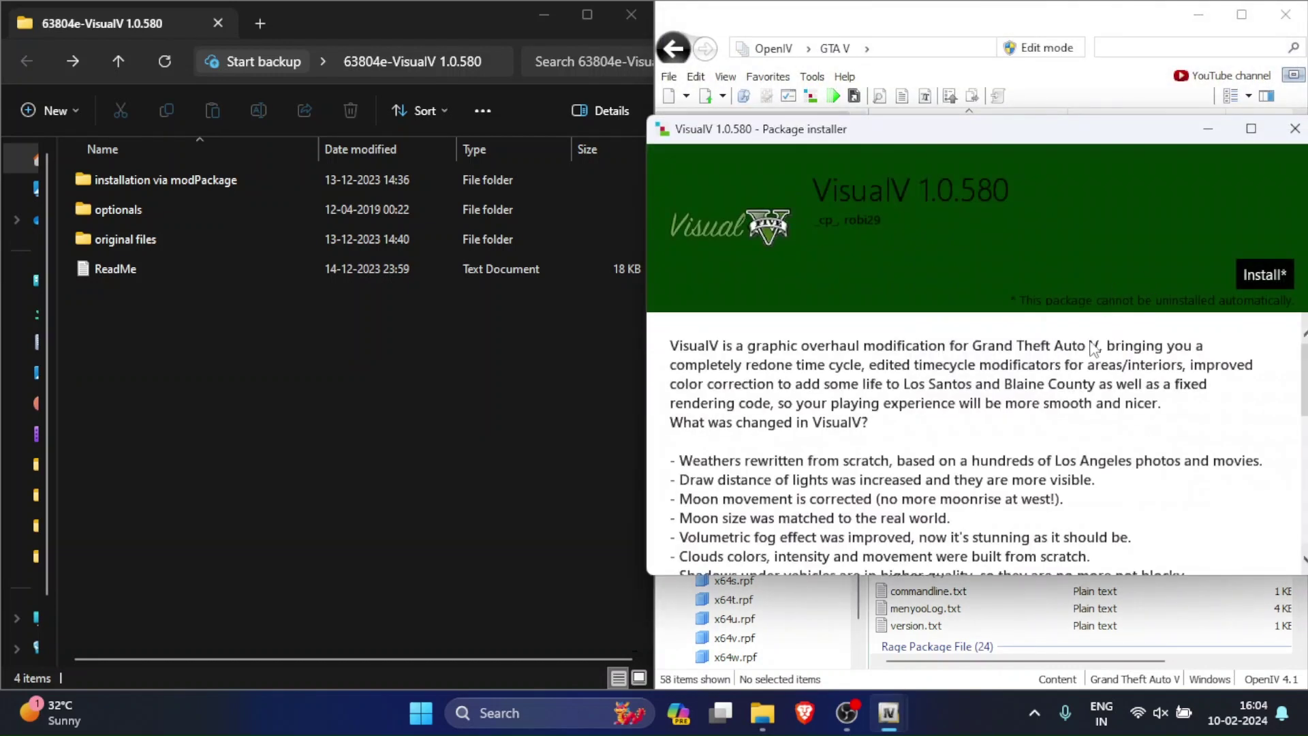
# Step: Install the VisualV package into the mods folder and close the finished installer
pyautogui.click(1261, 276)
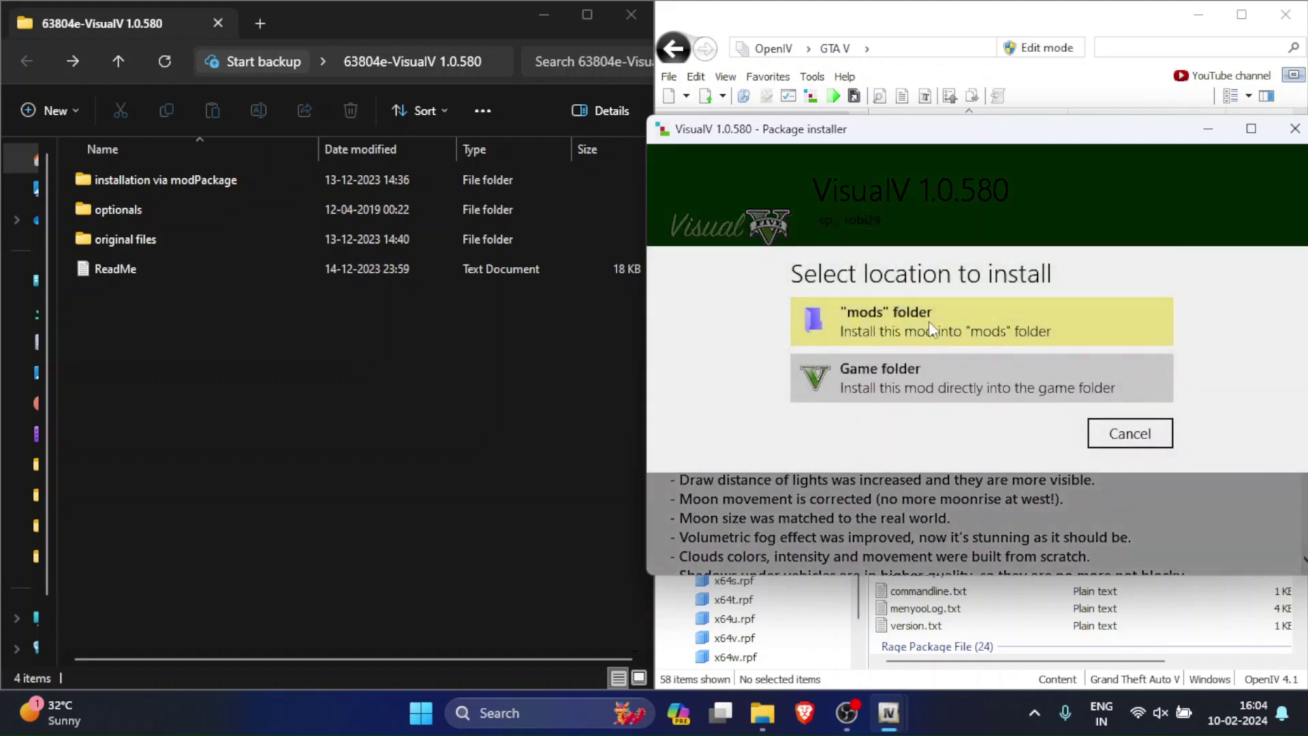
pyautogui.click(925, 326)
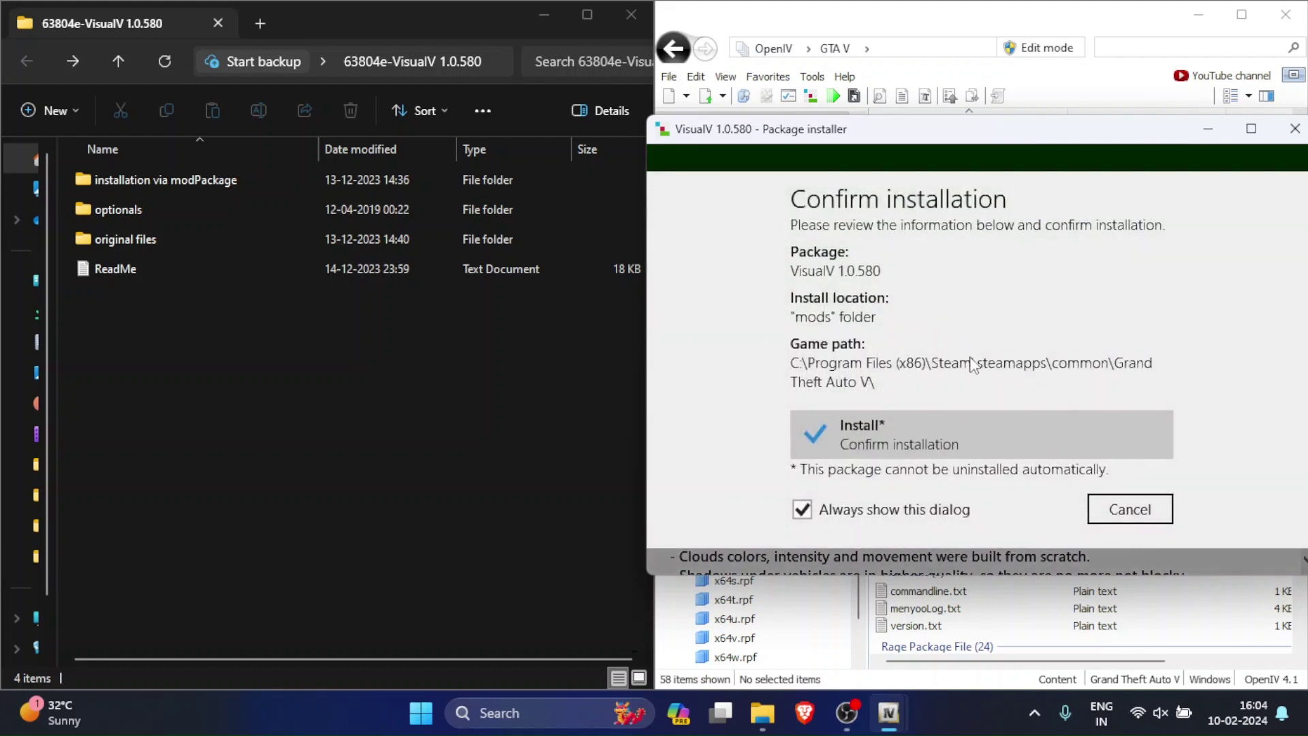
pyautogui.click(917, 441)
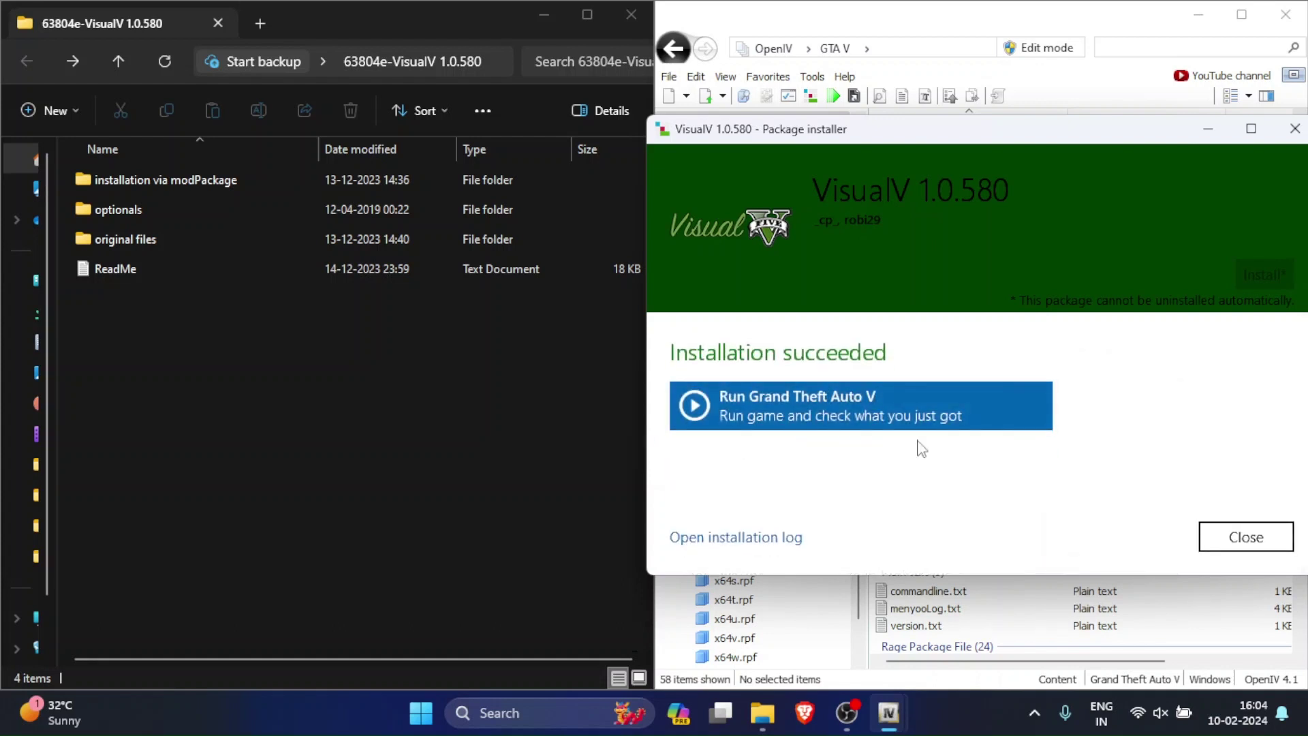
pyautogui.click(1246, 538)
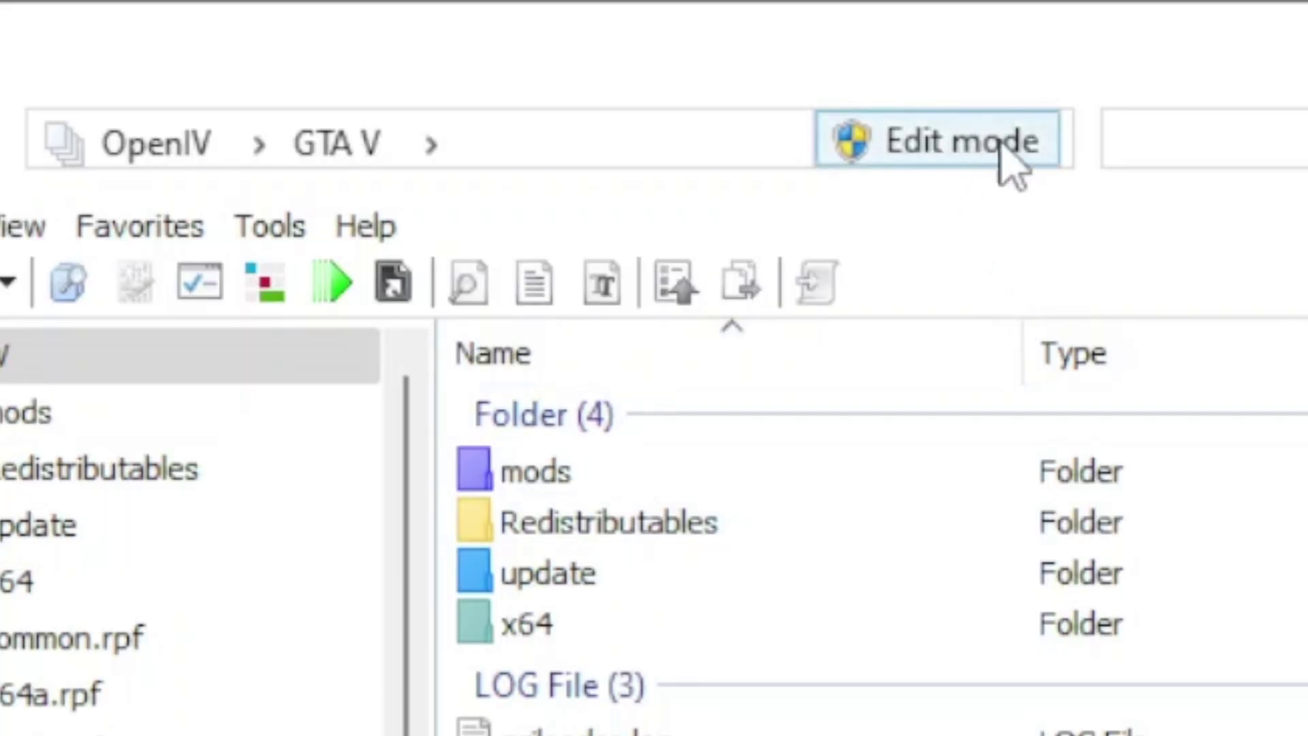
# Step: Enable edit mode and drag shadows.asi and shadows from optionals\Dynamic shadows into the GTA V root
pyautogui.click(1002, 143)
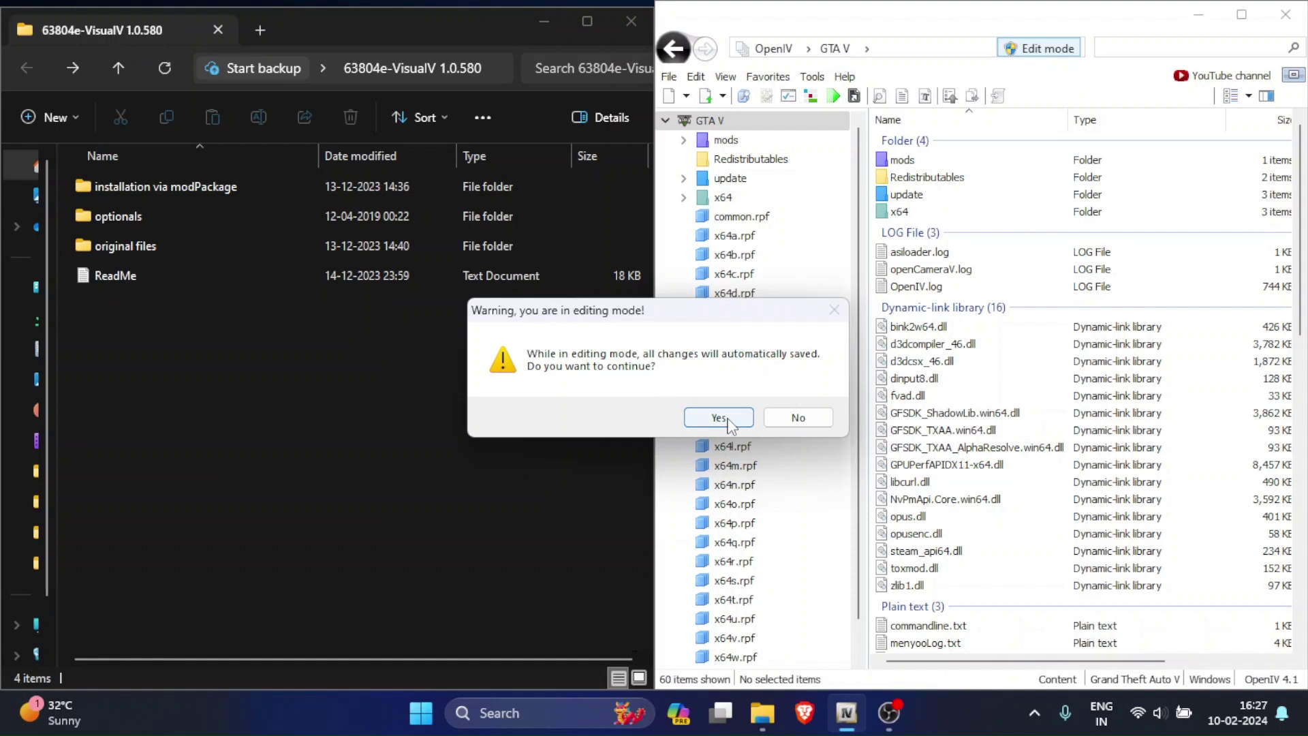
pyautogui.click(719, 417)
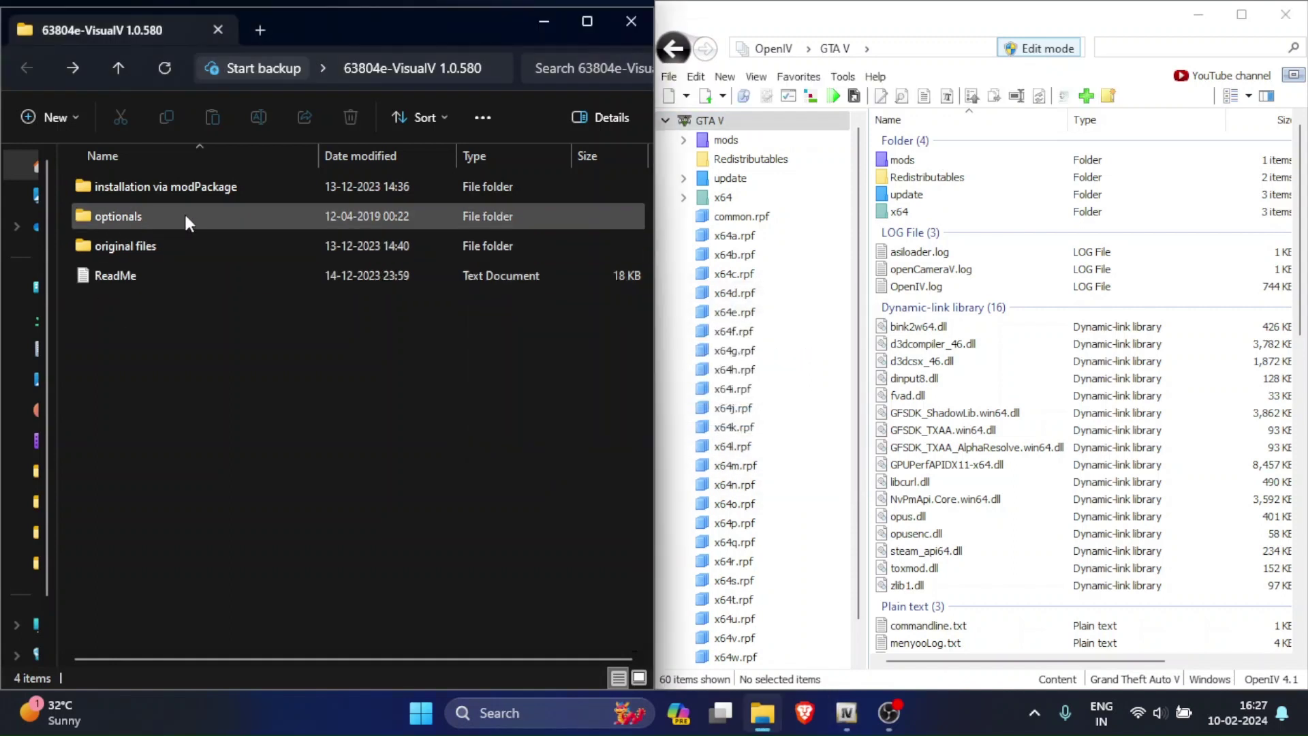
pyautogui.doubleClick(163, 216)
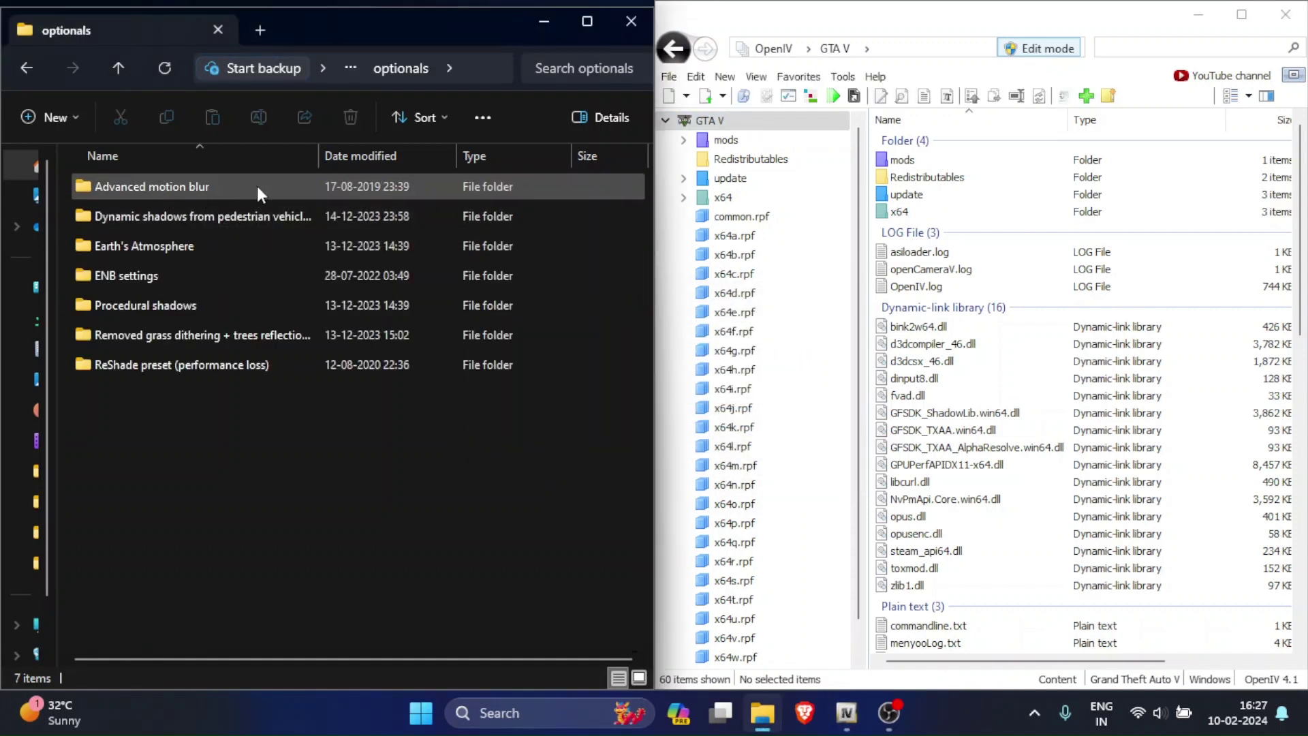
pyautogui.doubleClick(231, 216)
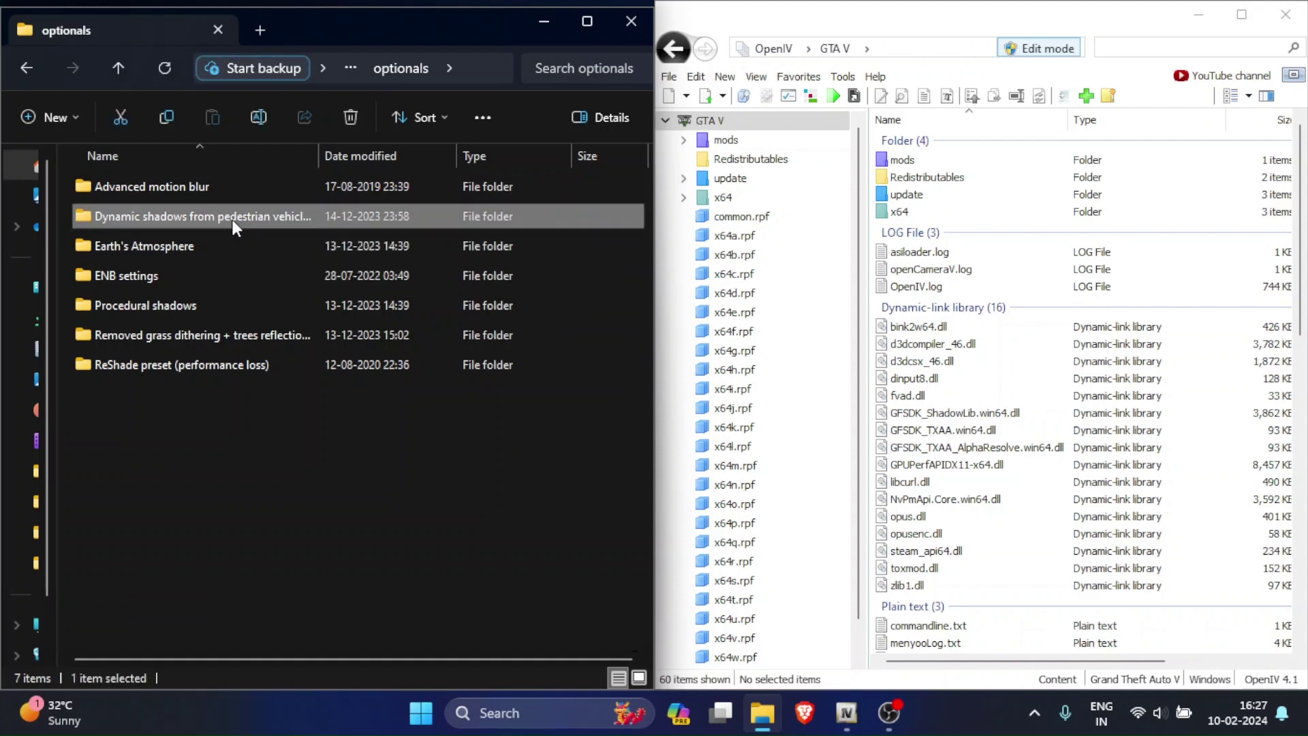
pyautogui.moveTo(247, 304); pyautogui.dragTo(1045, 329)
pyautogui.hotkey('alt', 'Left')
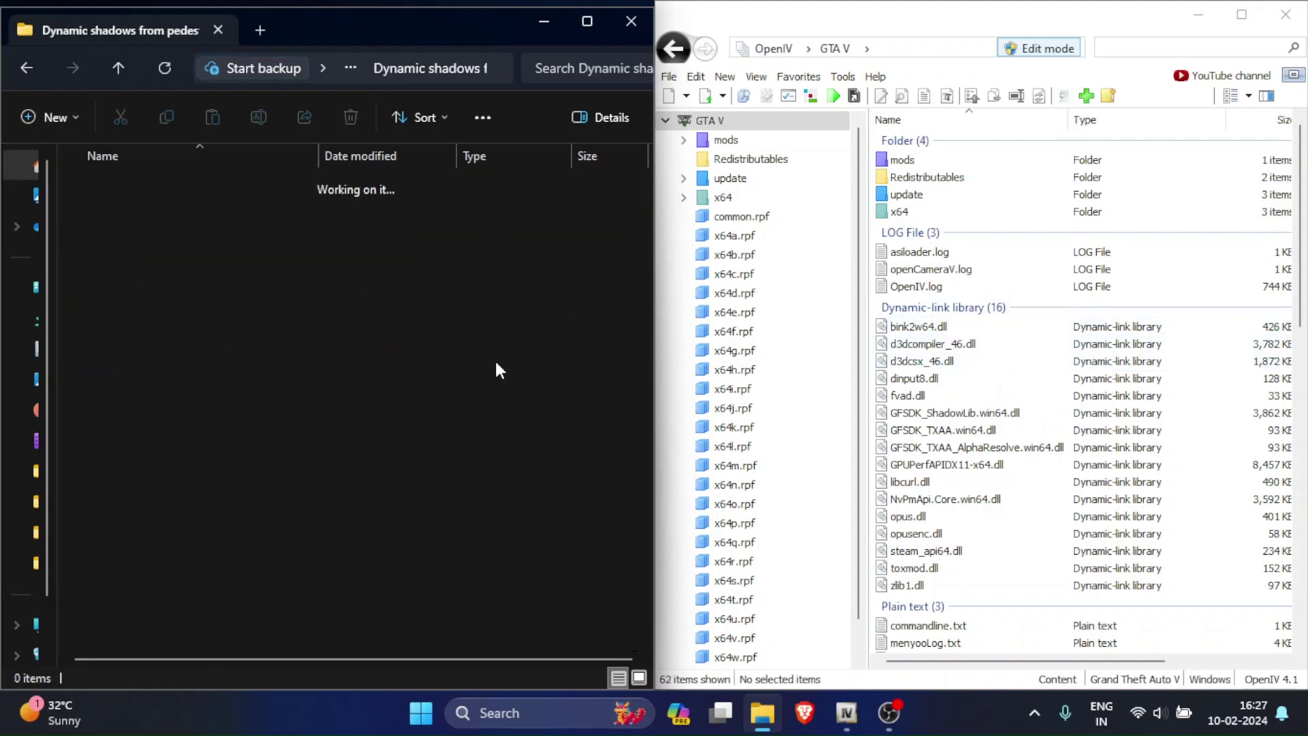
# Step: Load earth_atmosphere.oiv from optionals\Earth's Atmosphere into OpenIV's package installer
pyautogui.doubleClick(219, 249)
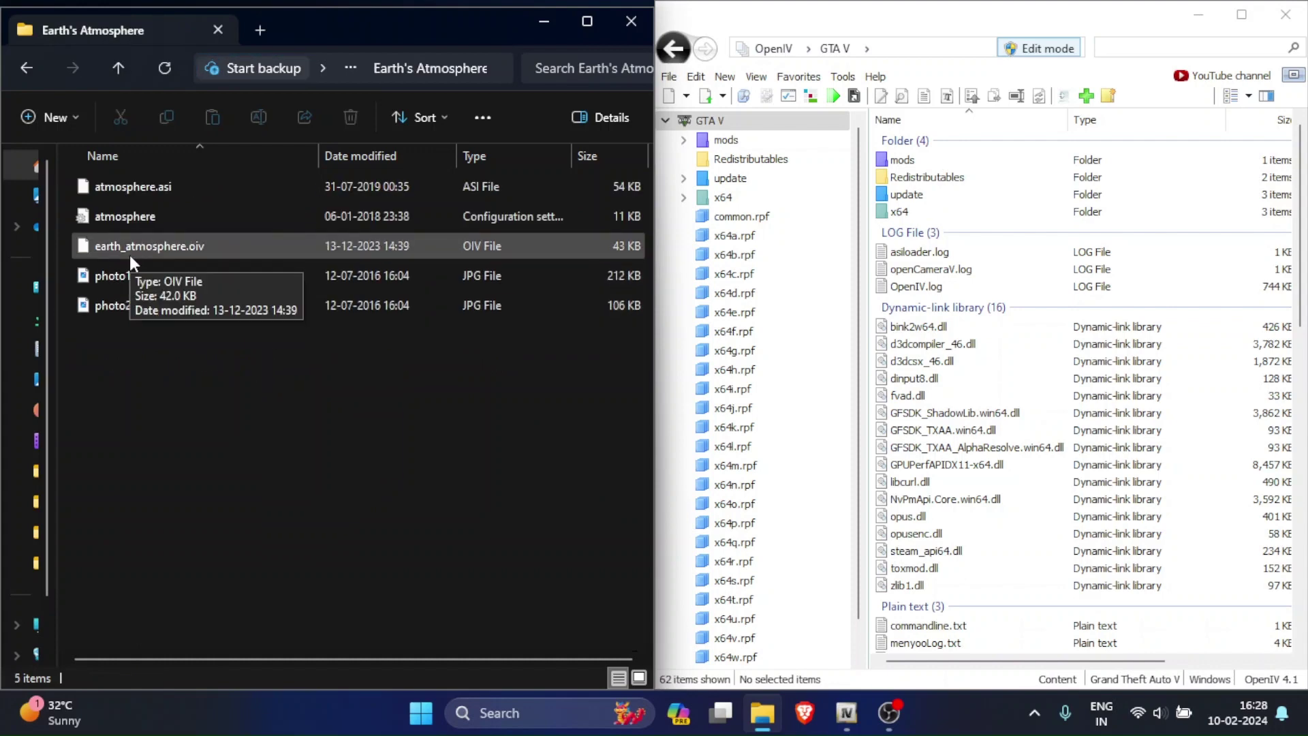
pyautogui.click(811, 98)
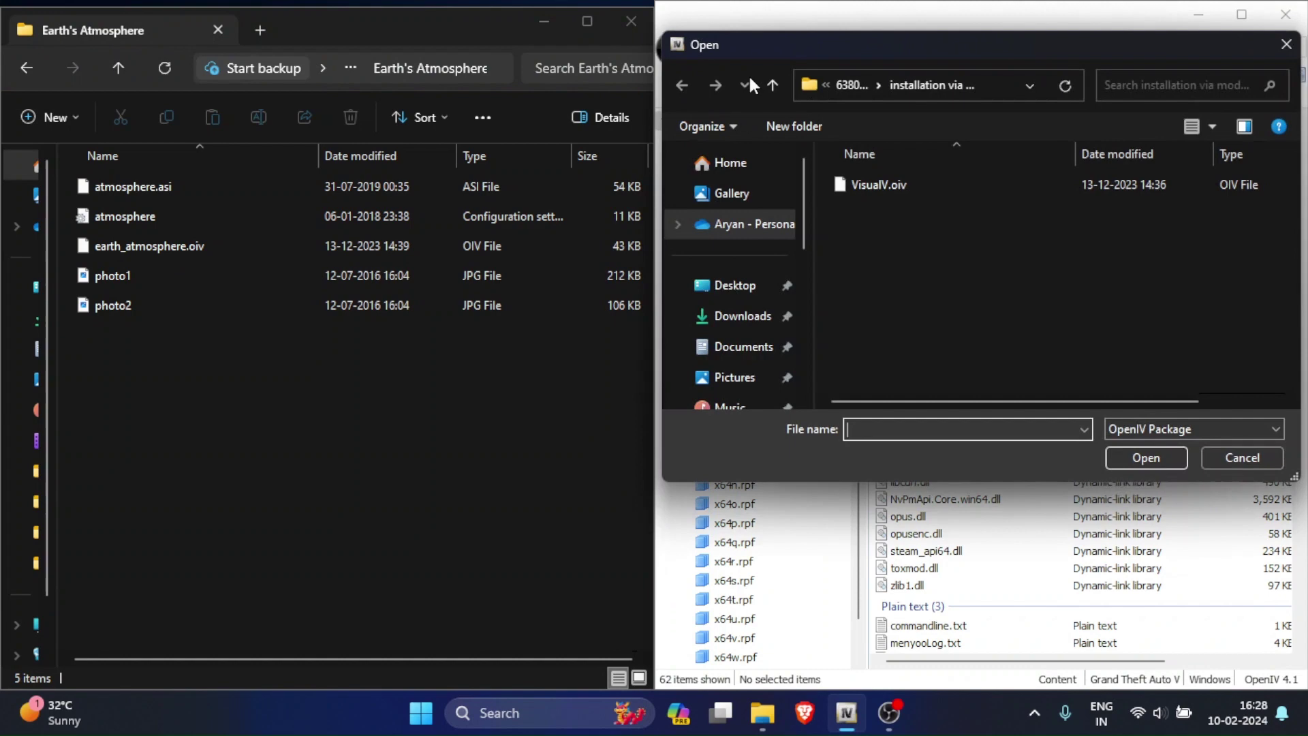
pyautogui.click(773, 86)
pyautogui.doubleClick(923, 215)
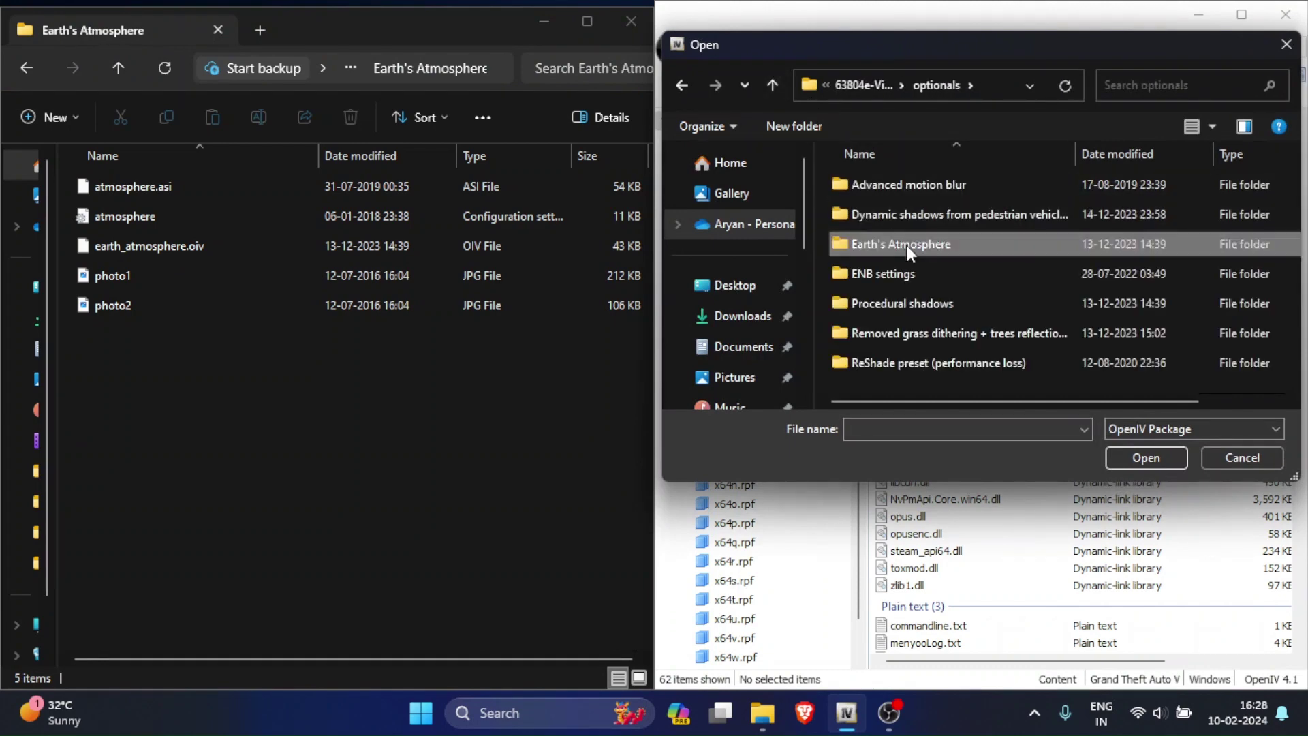
pyautogui.doubleClick(906, 244)
pyautogui.click(918, 186)
pyautogui.click(1152, 458)
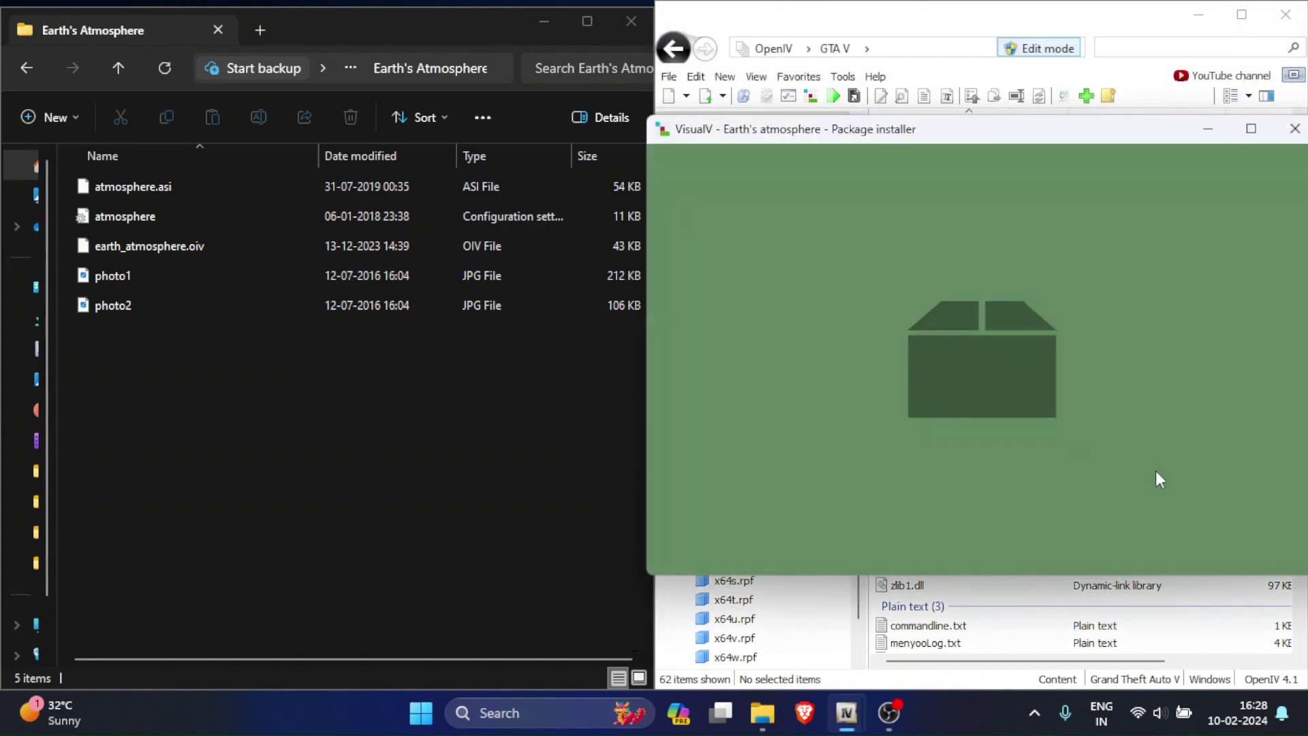
# Step: Install the Earth's atmosphere package into the mods folder and close the installer
pyautogui.click(1254, 276)
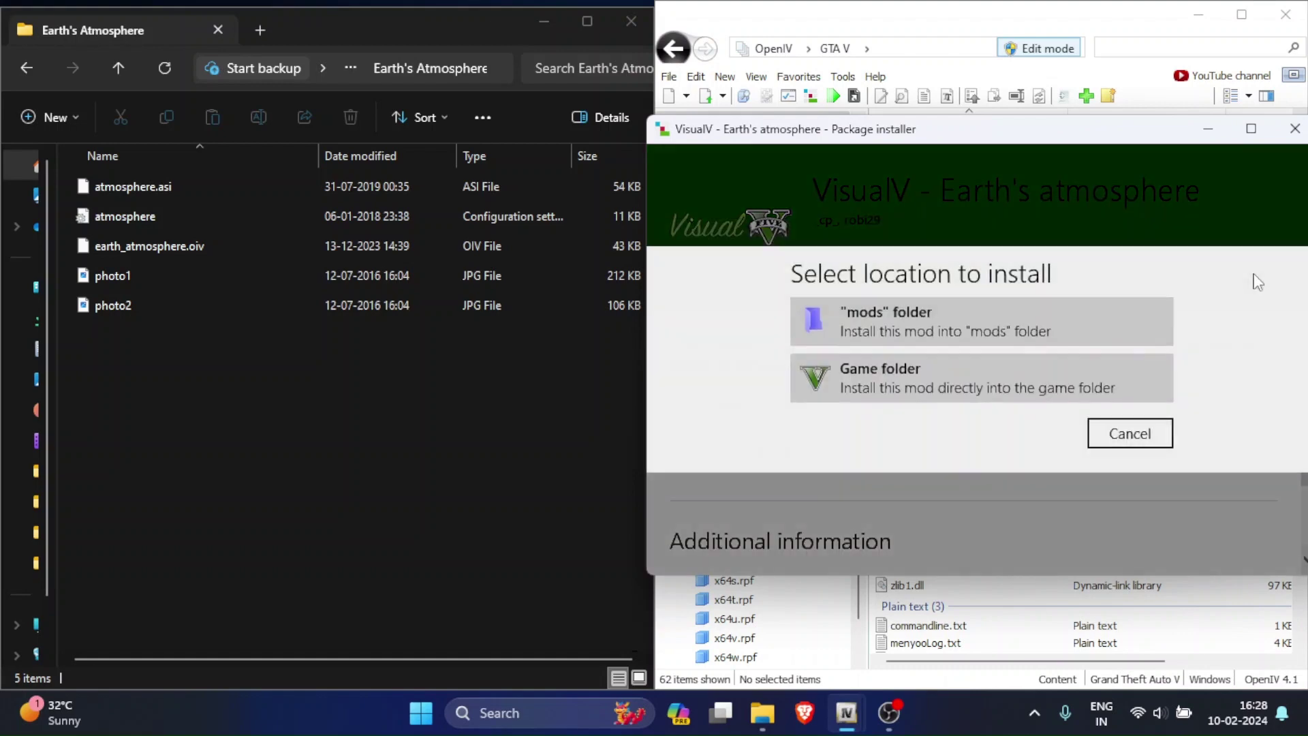
pyautogui.click(1173, 300)
pyautogui.click(939, 447)
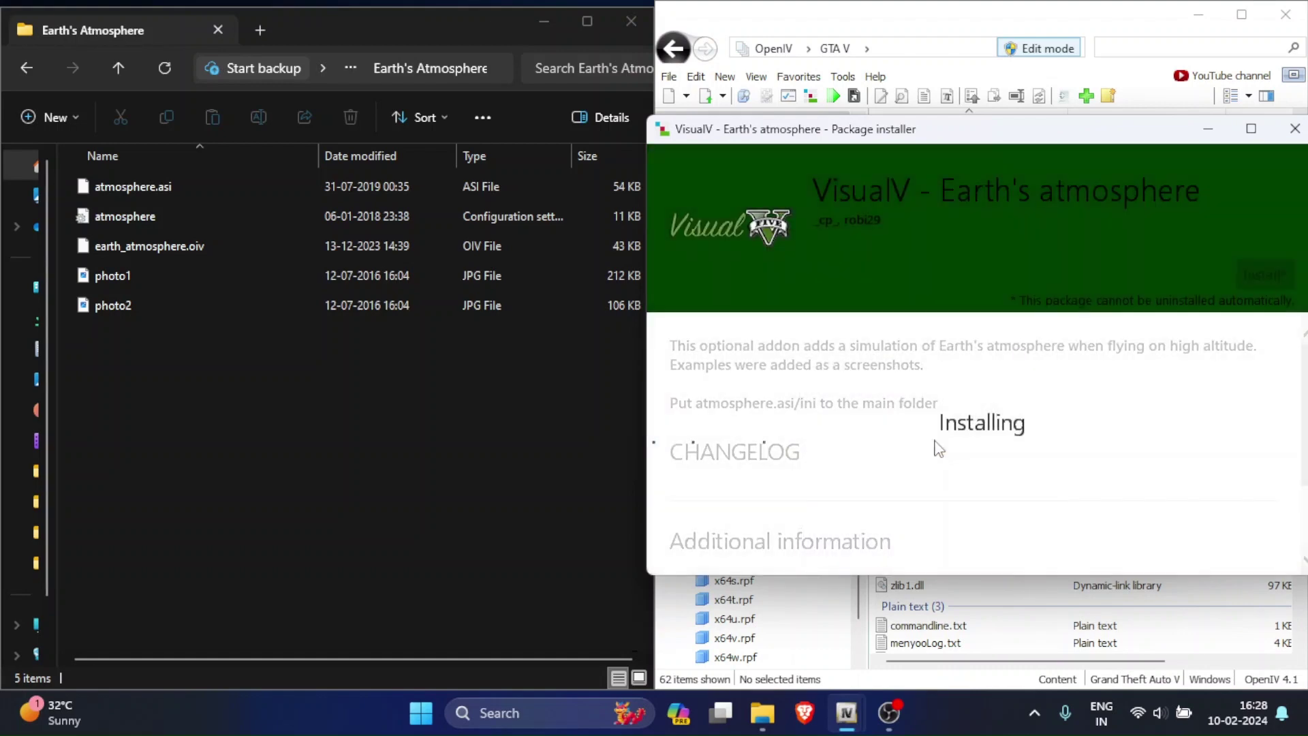
pyautogui.click(1246, 537)
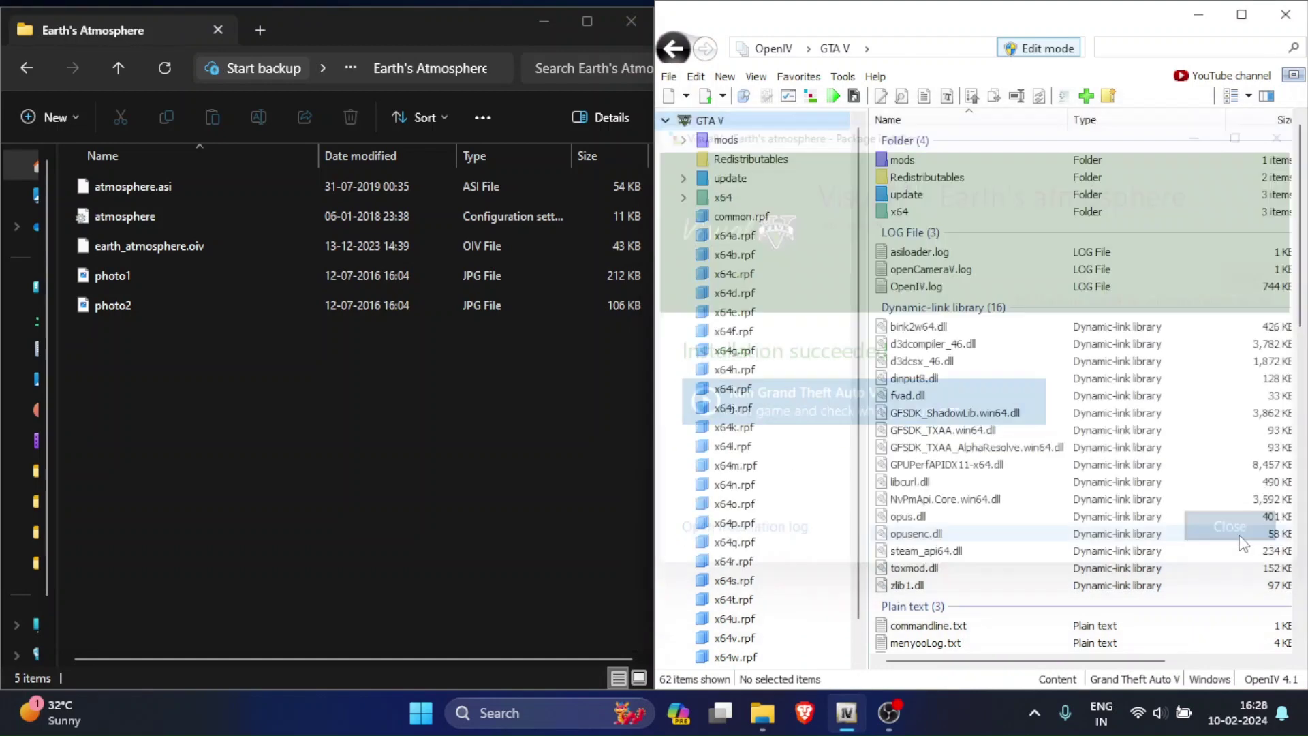
pyautogui.hotkey('alt', 'Left')
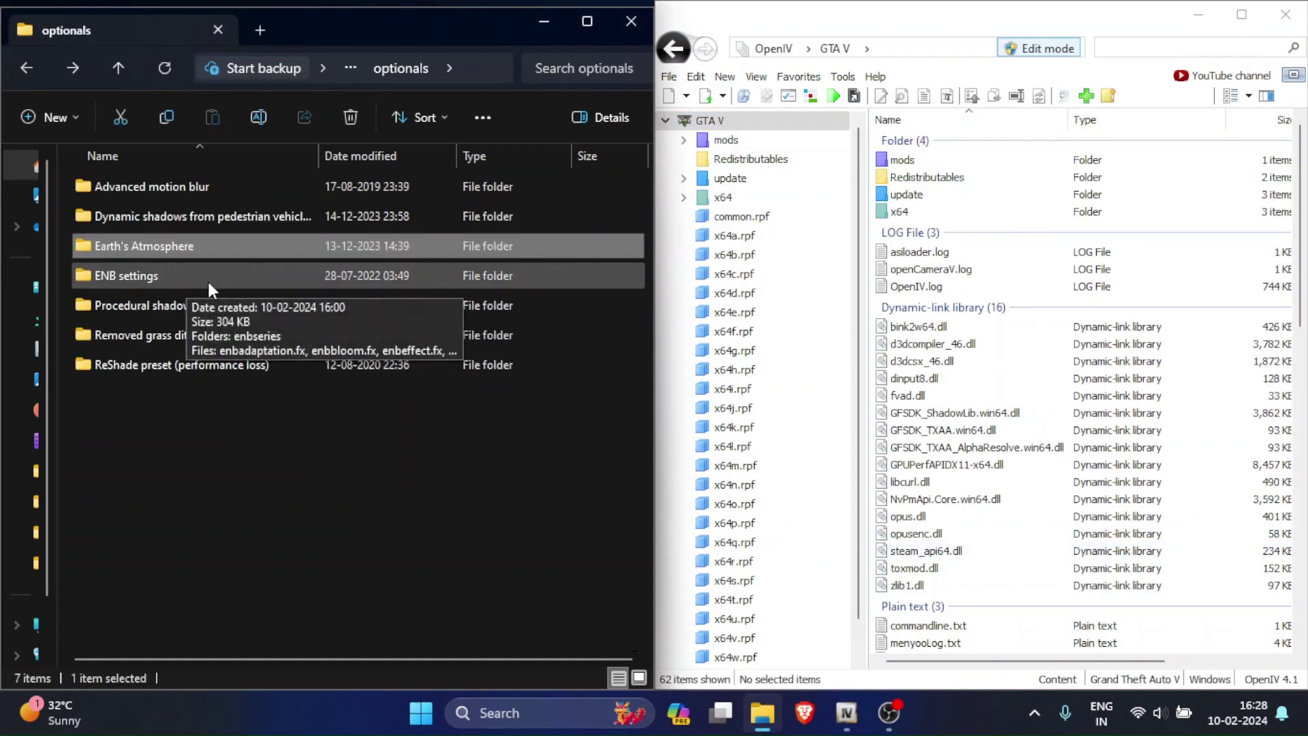
# Step: Load procedural.oiv from the Procedural shadows folder into OpenIV's package installer
pyautogui.doubleClick(210, 308)
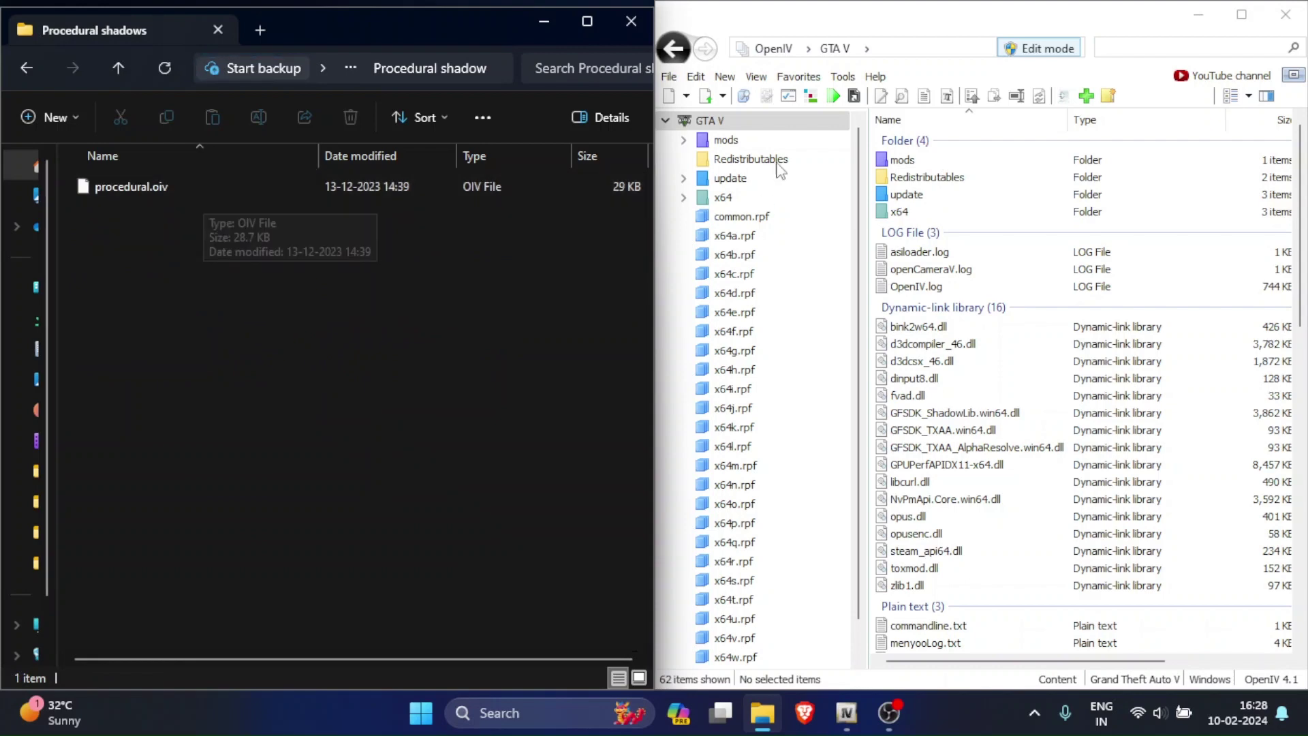
pyautogui.click(792, 95)
pyautogui.doubleClick(898, 302)
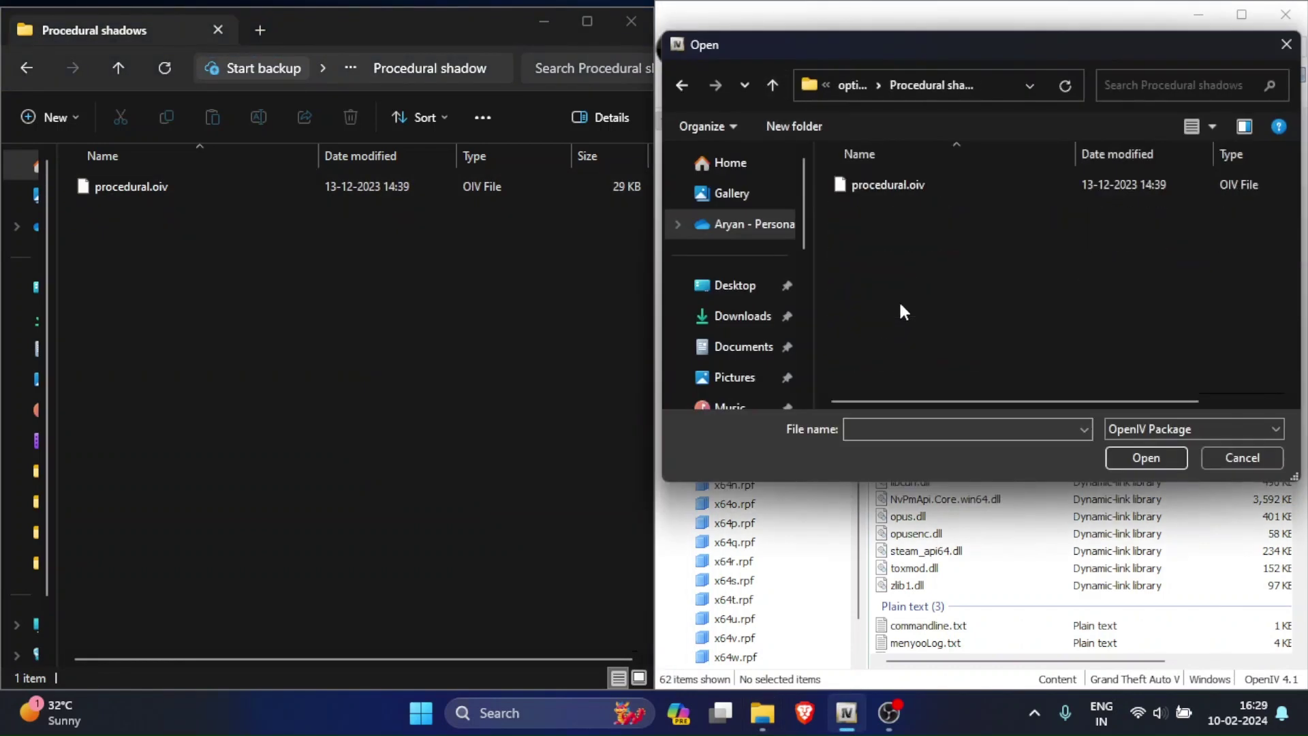
pyautogui.click(906, 185)
pyautogui.click(1146, 457)
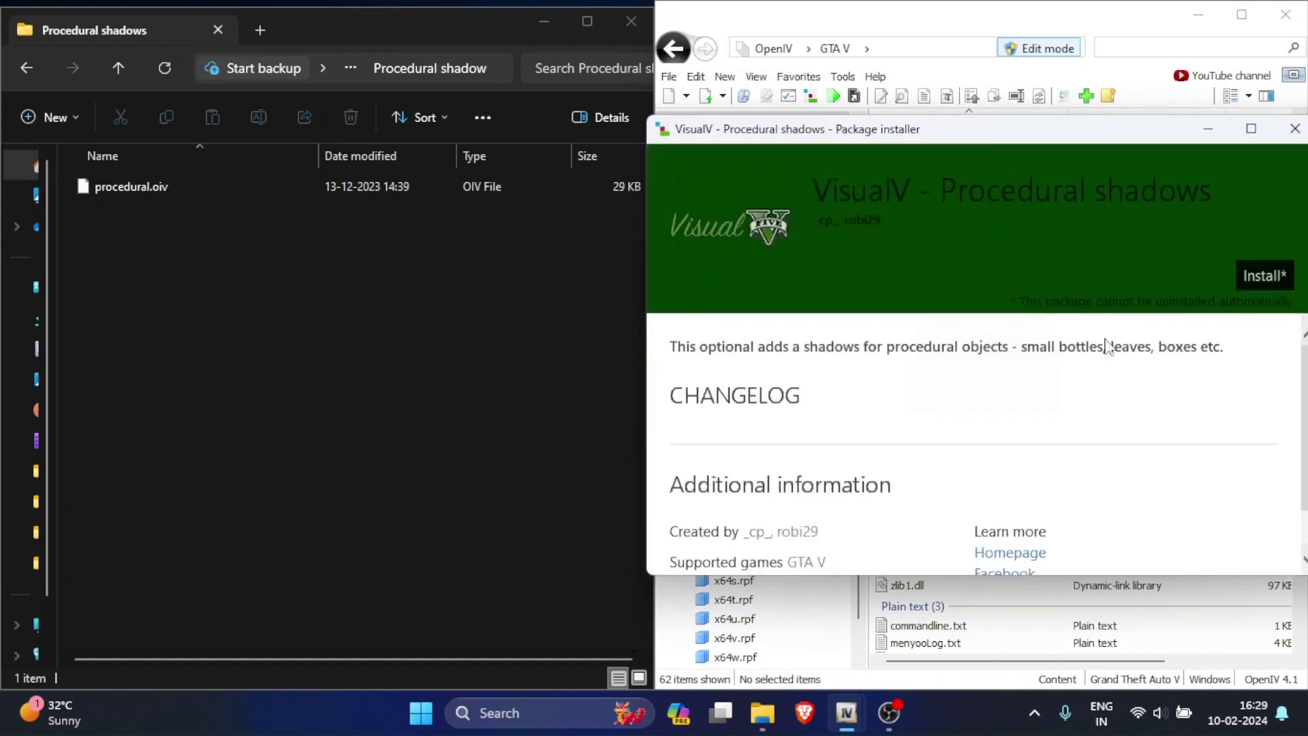
# Step: Install the Procedural shadows package into the mods folder and close the installer
pyautogui.click(1247, 275)
pyautogui.click(944, 327)
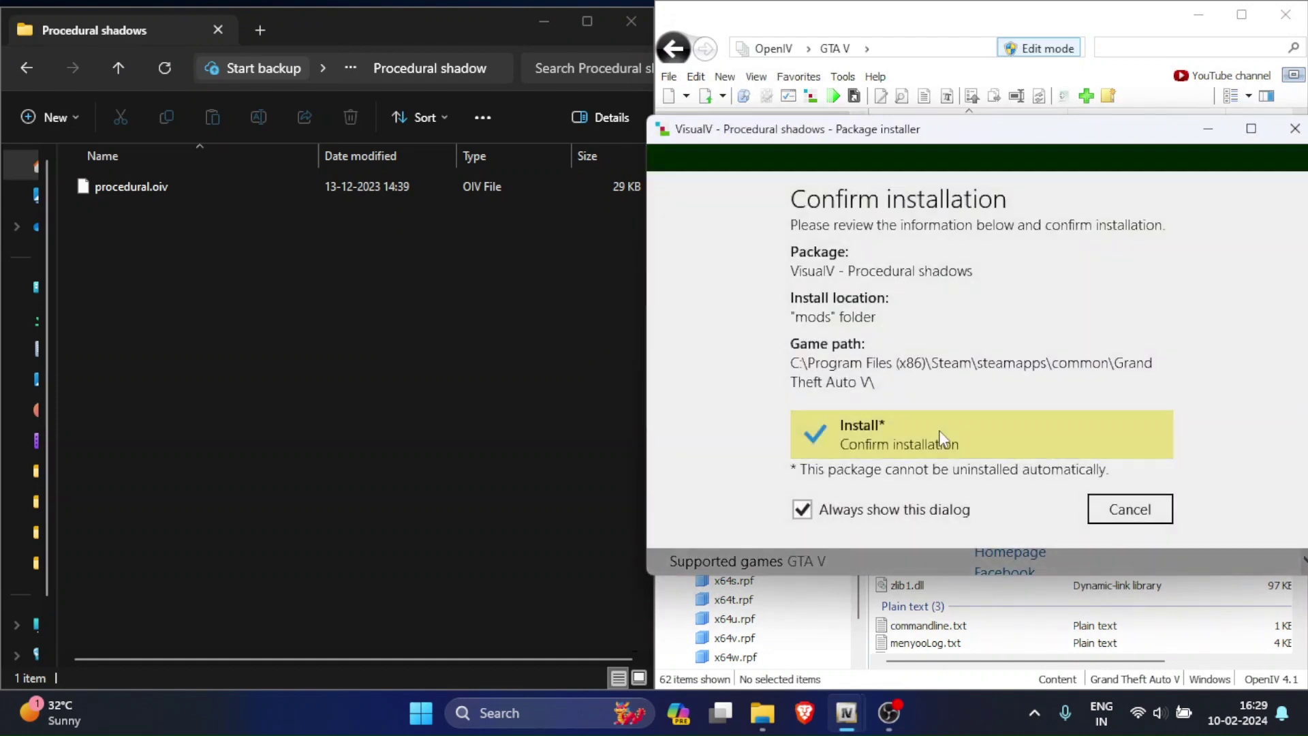
pyautogui.click(945, 440)
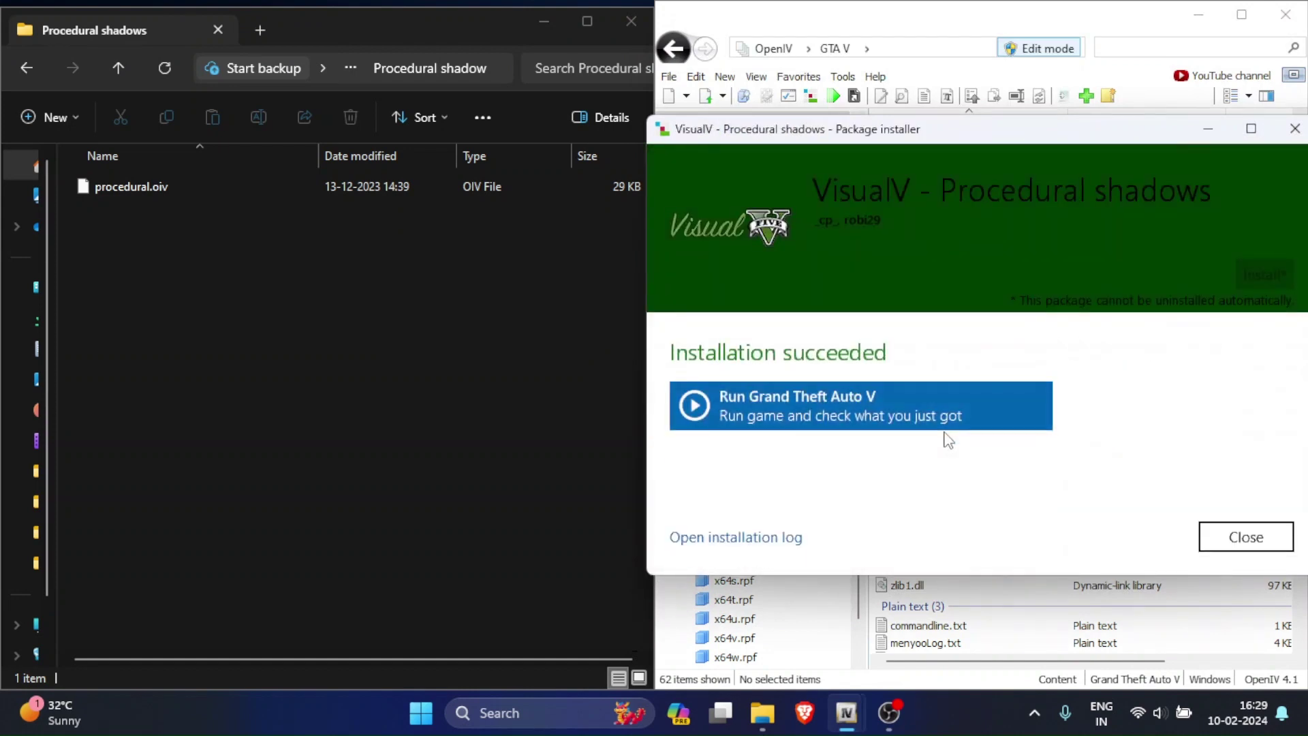
pyautogui.click(1235, 543)
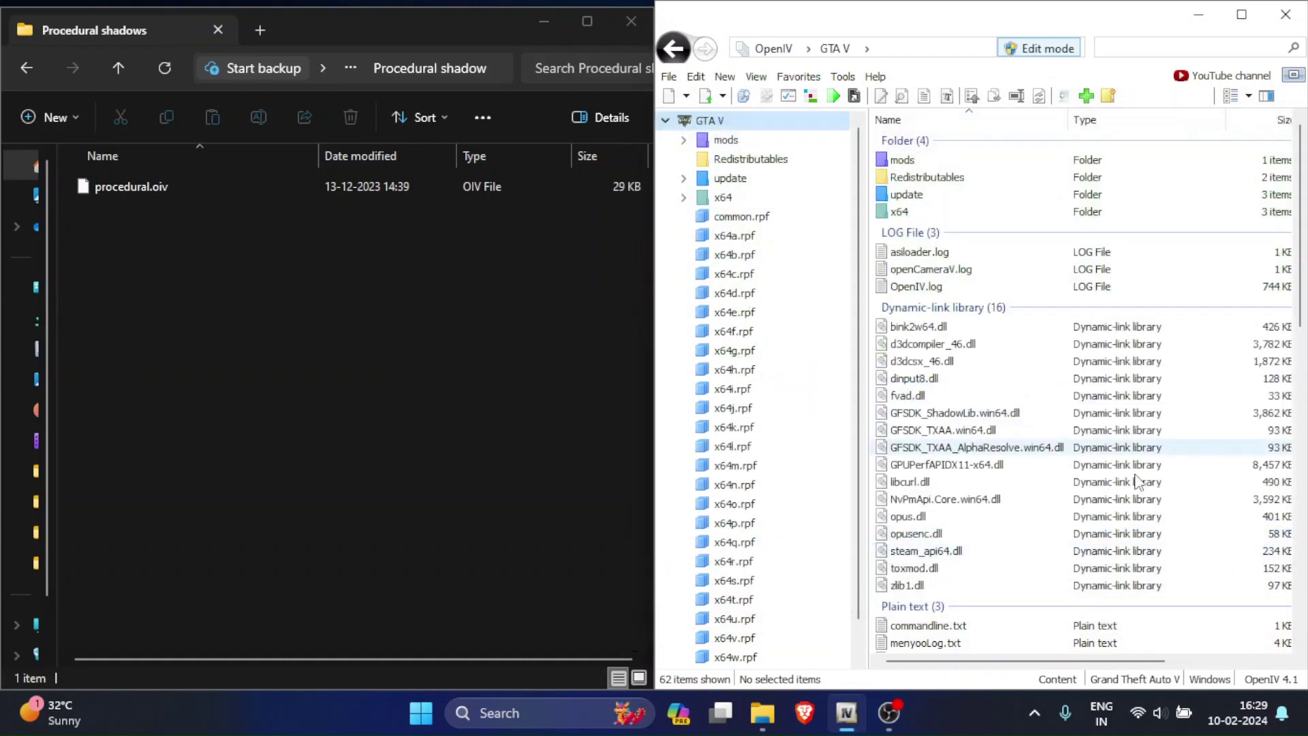
pyautogui.click(603, 339)
# Step: Load grass.oiv from the grass dithering add-on folder into OpenIV's package installer
pyautogui.press('BackSpace')
pyautogui.doubleClick(491, 332)
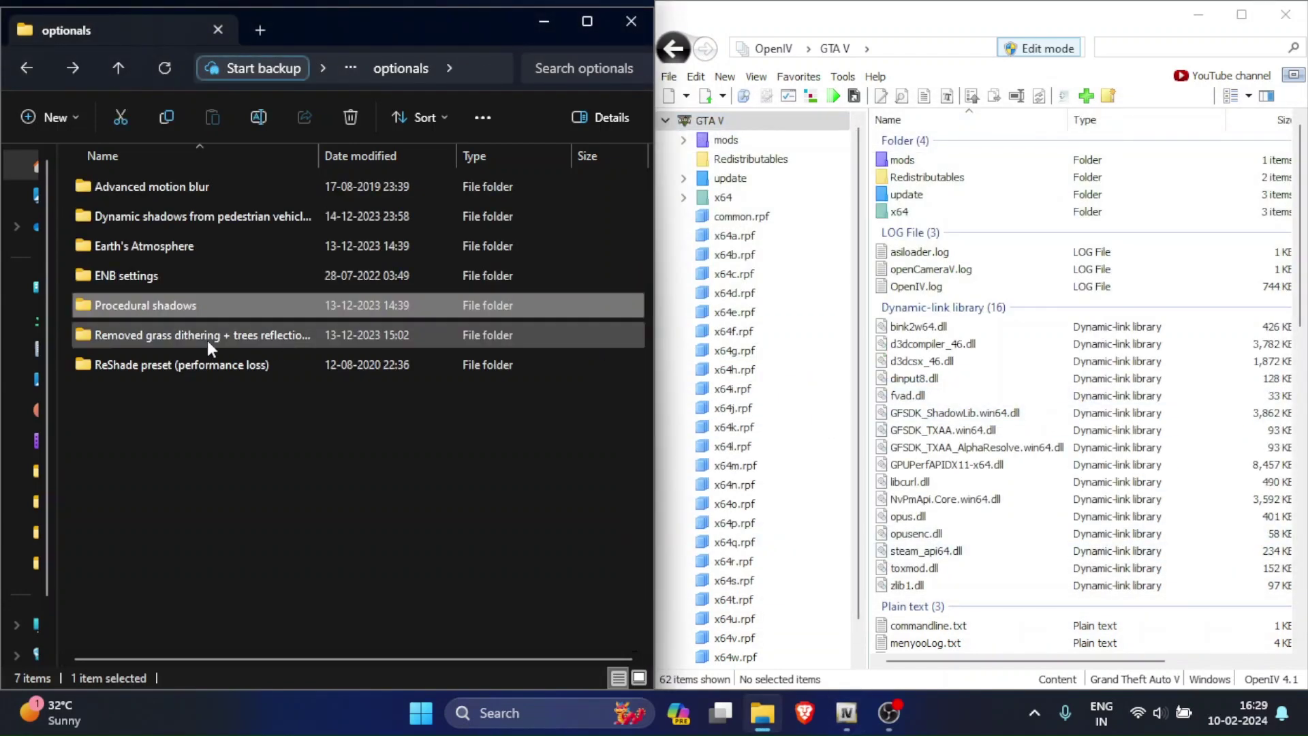
pyautogui.click(833, 96)
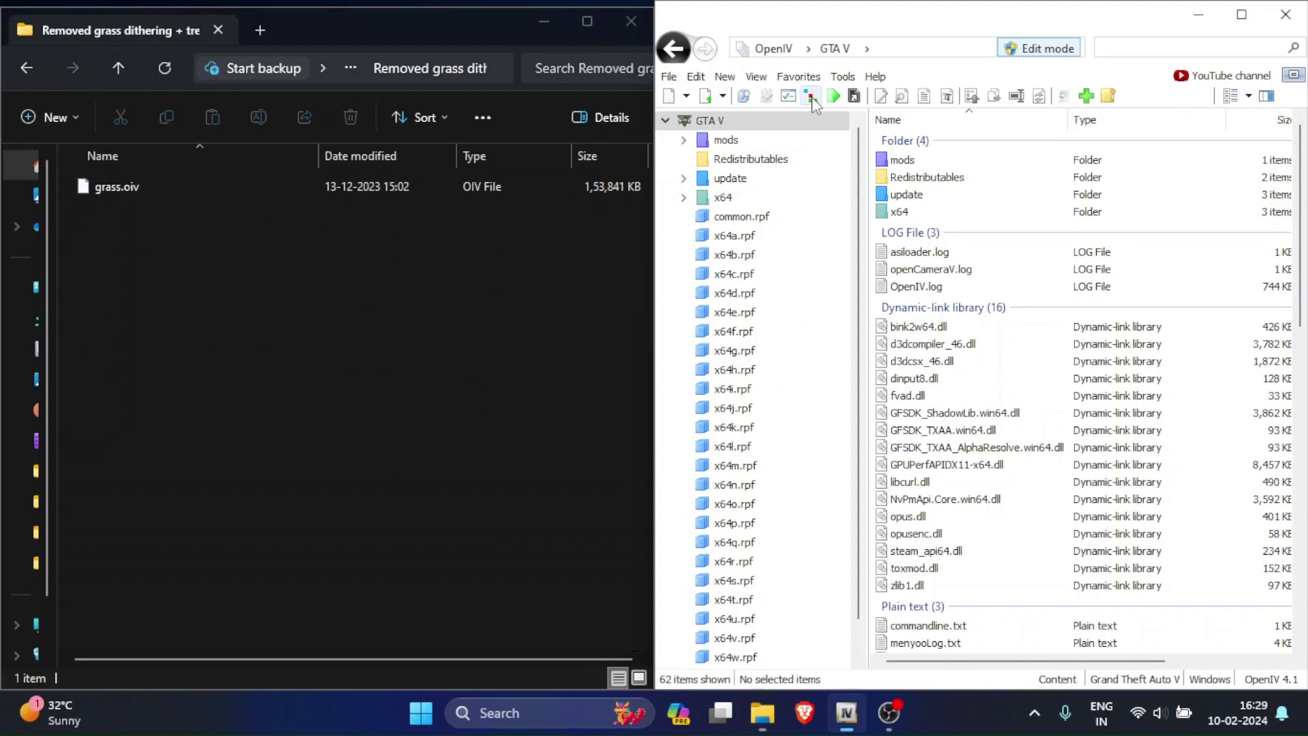
pyautogui.click(772, 84)
pyautogui.doubleClick(905, 333)
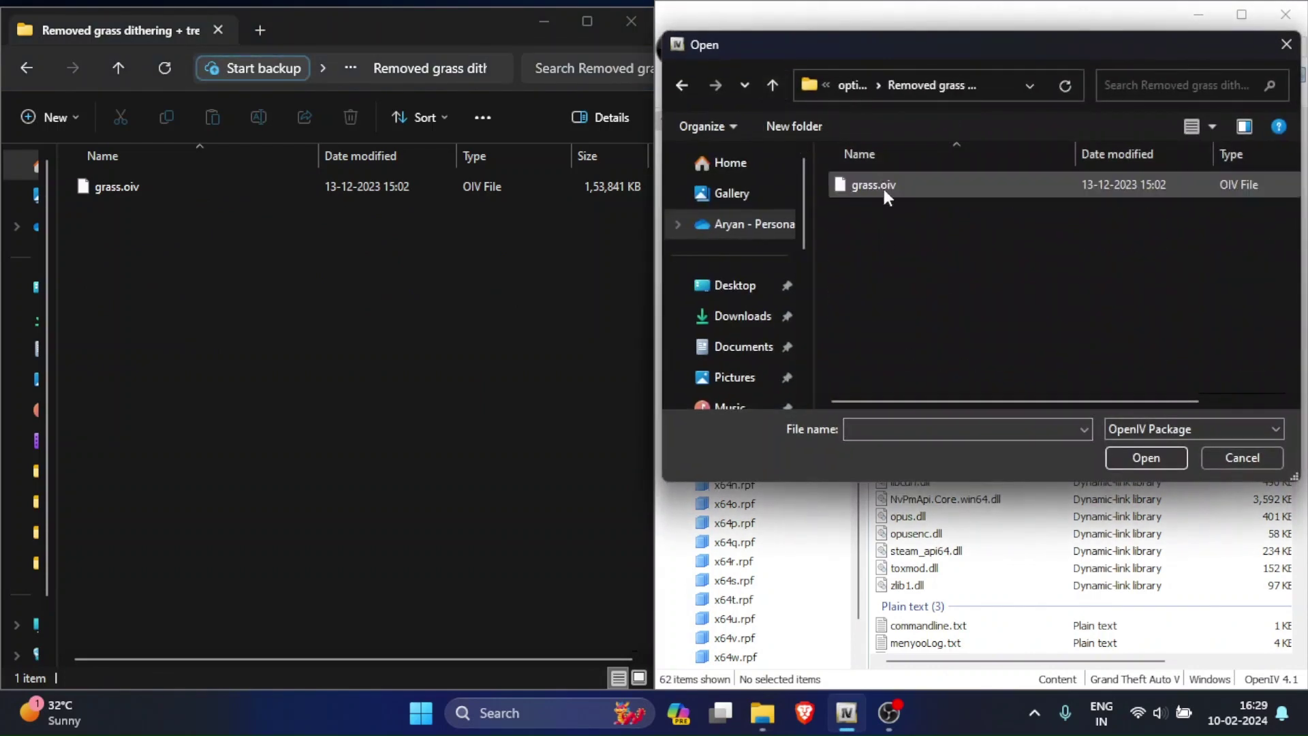
pyautogui.click(885, 190)
pyautogui.click(1127, 454)
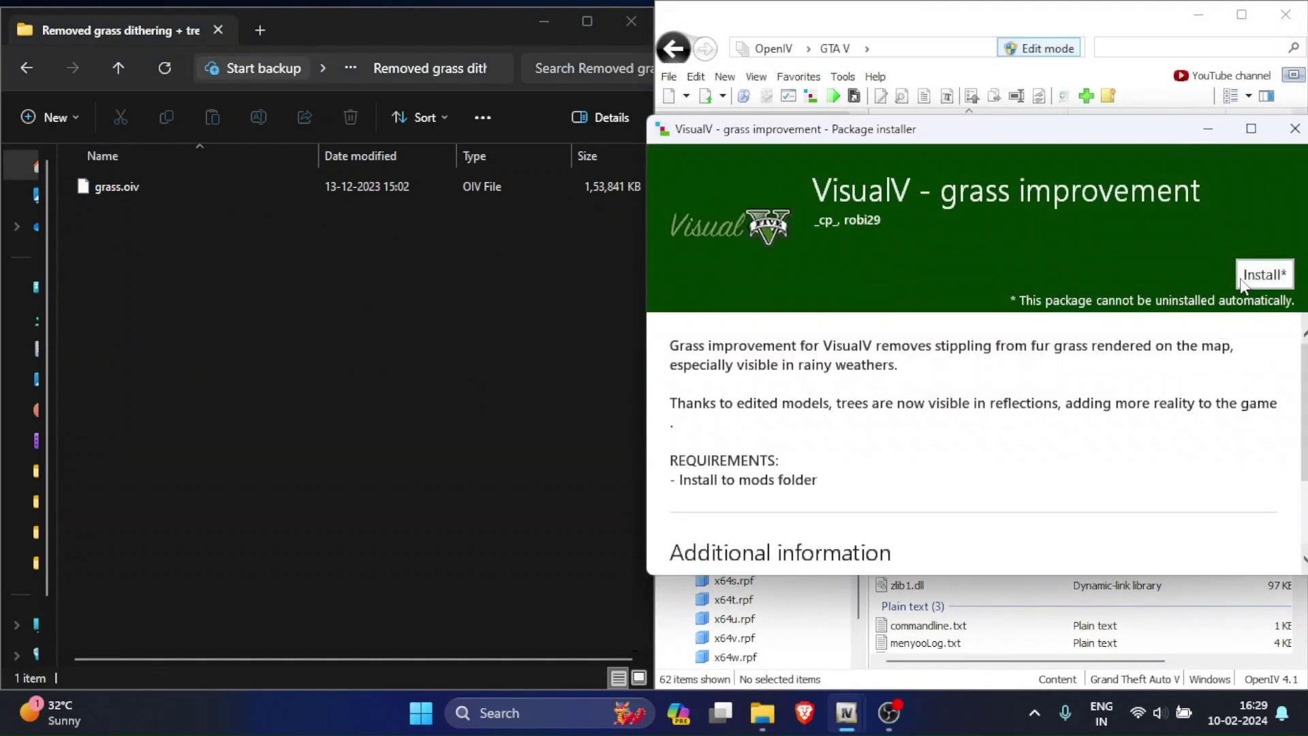
# Step: Install the grass improvement package into the mods folder
pyautogui.click(1251, 283)
pyautogui.click(955, 323)
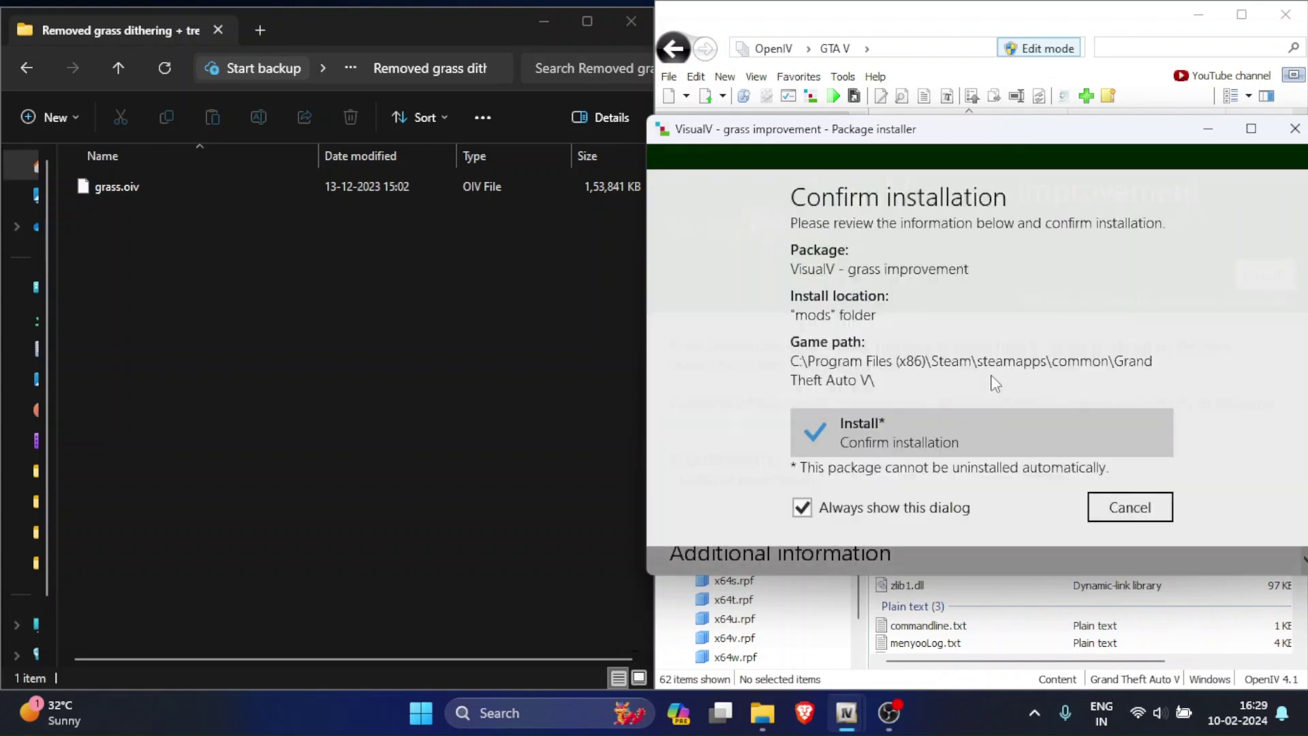
pyautogui.click(897, 436)
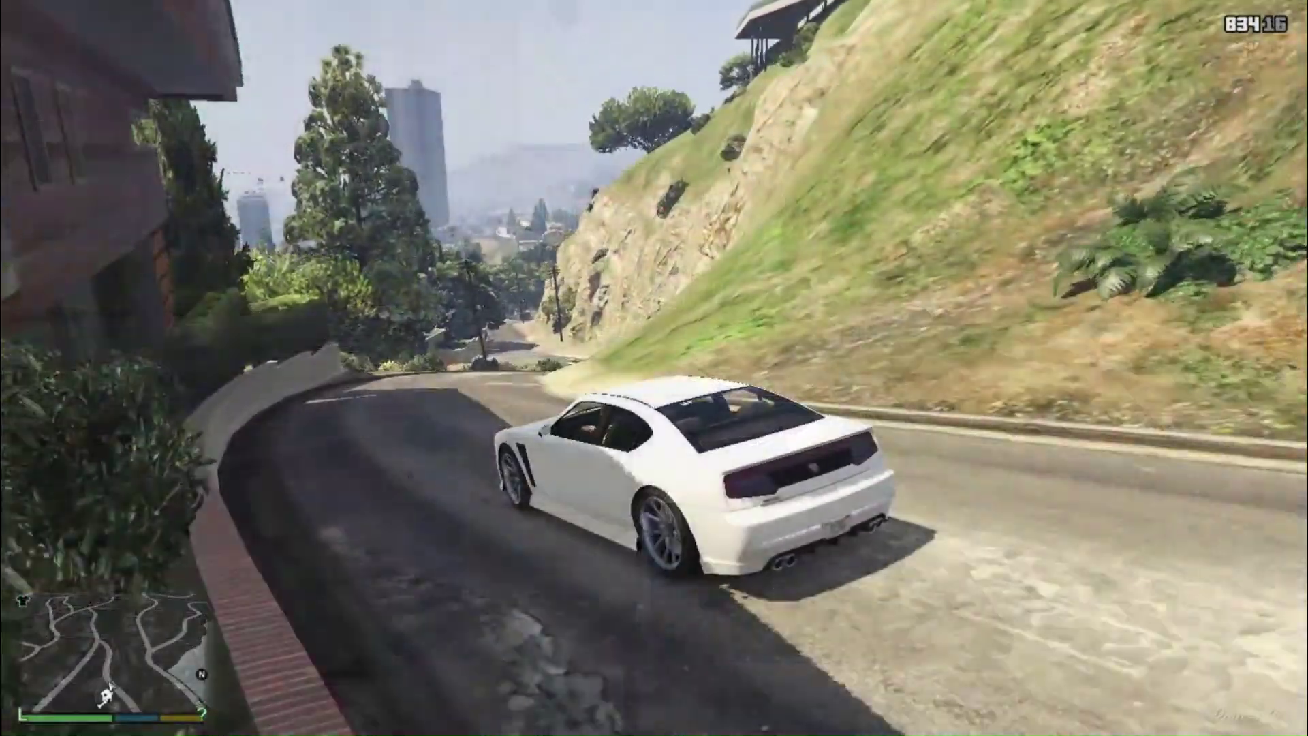
# Step: Bring up the radio station wheel while driving in GTA V
pyautogui.press('q')
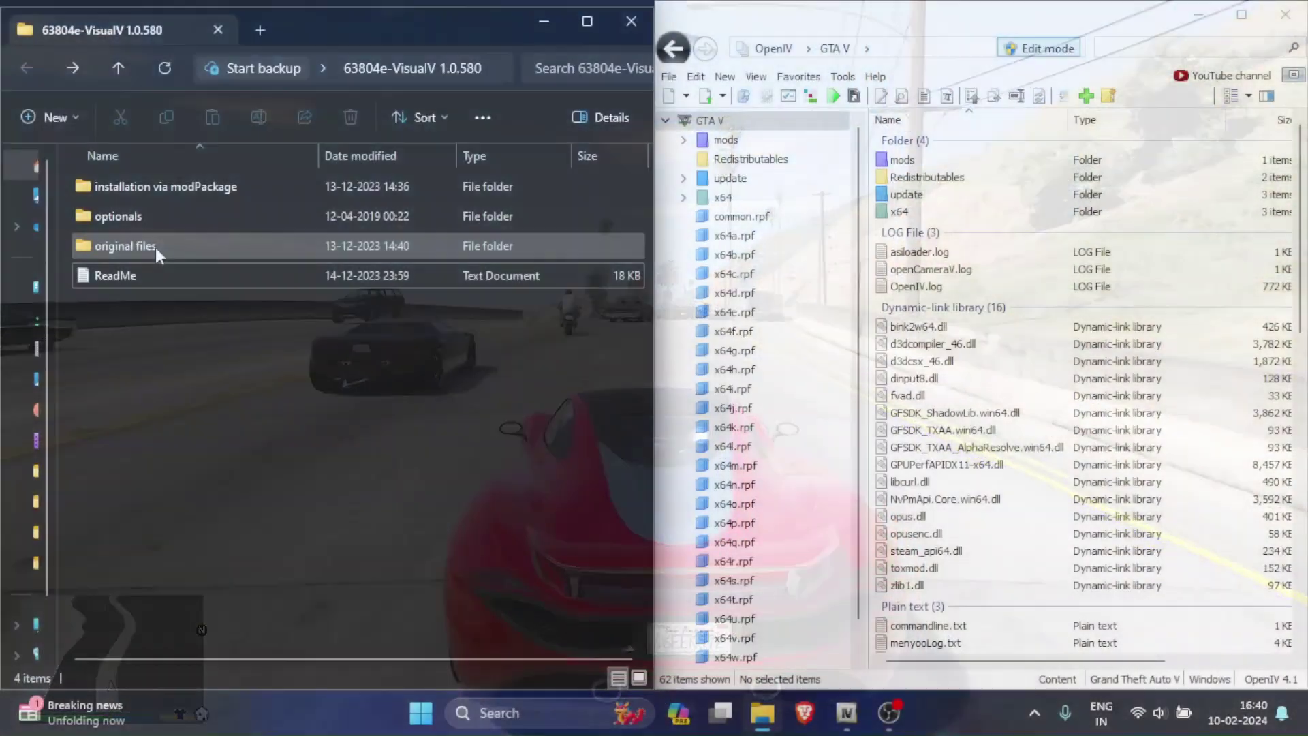
# Step: Load Original files.oiv from the original files folder into the package installer
pyautogui.doubleClick(156, 247)
pyautogui.click(814, 94)
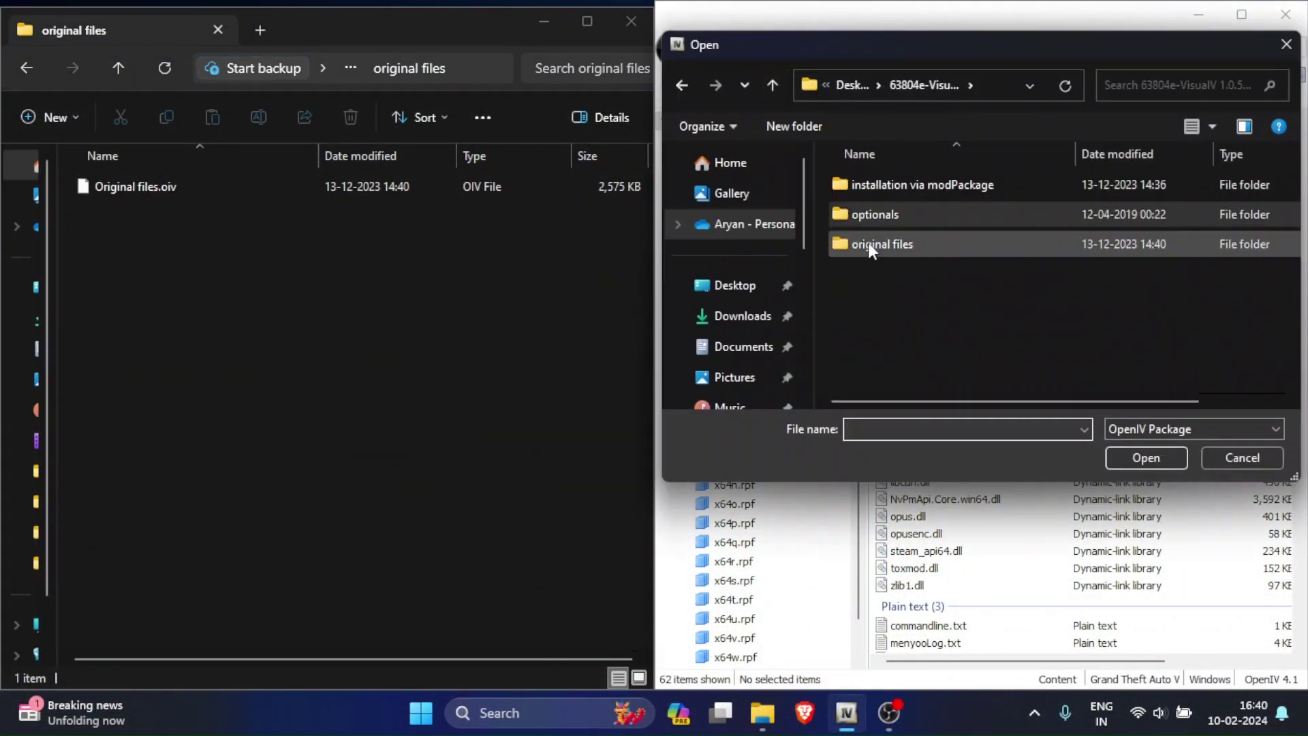
pyautogui.click(917, 188)
pyautogui.click(1138, 460)
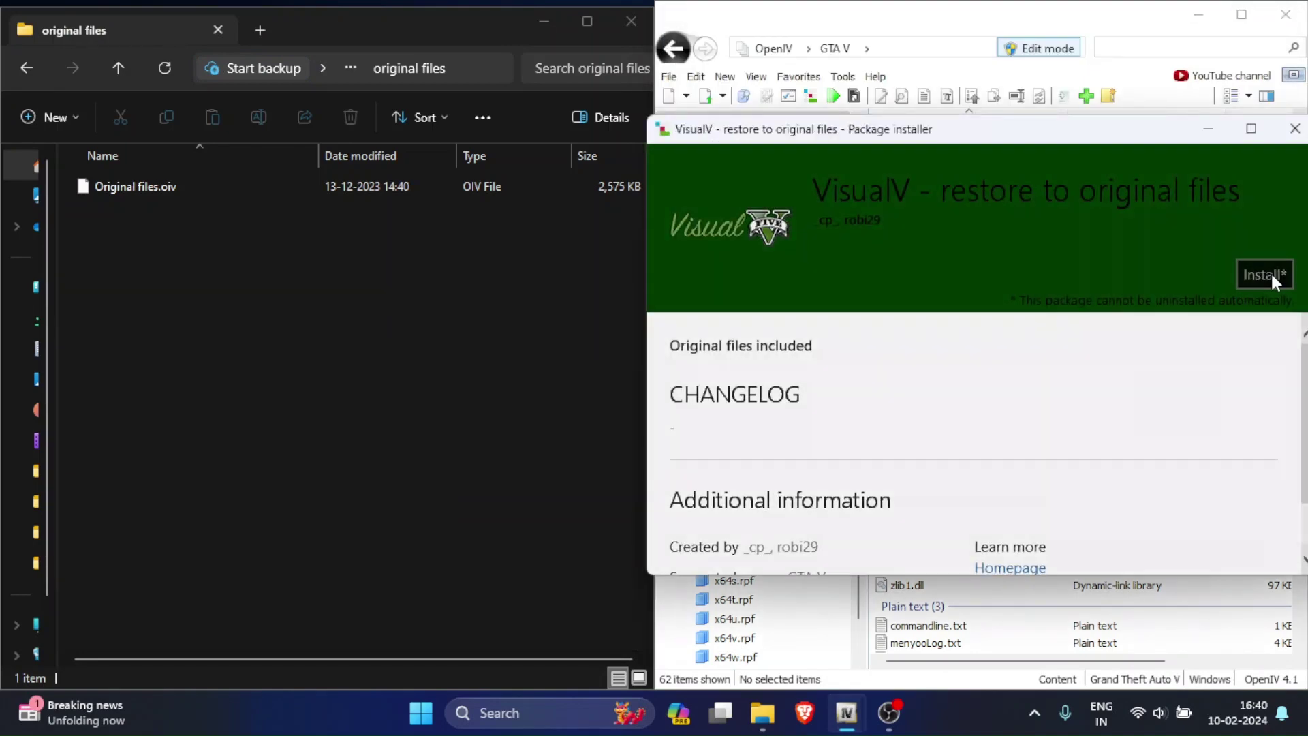
# Step: Install the restore-to-original-files package into the mods folder and close the installer
pyautogui.click(1270, 272)
pyautogui.click(954, 337)
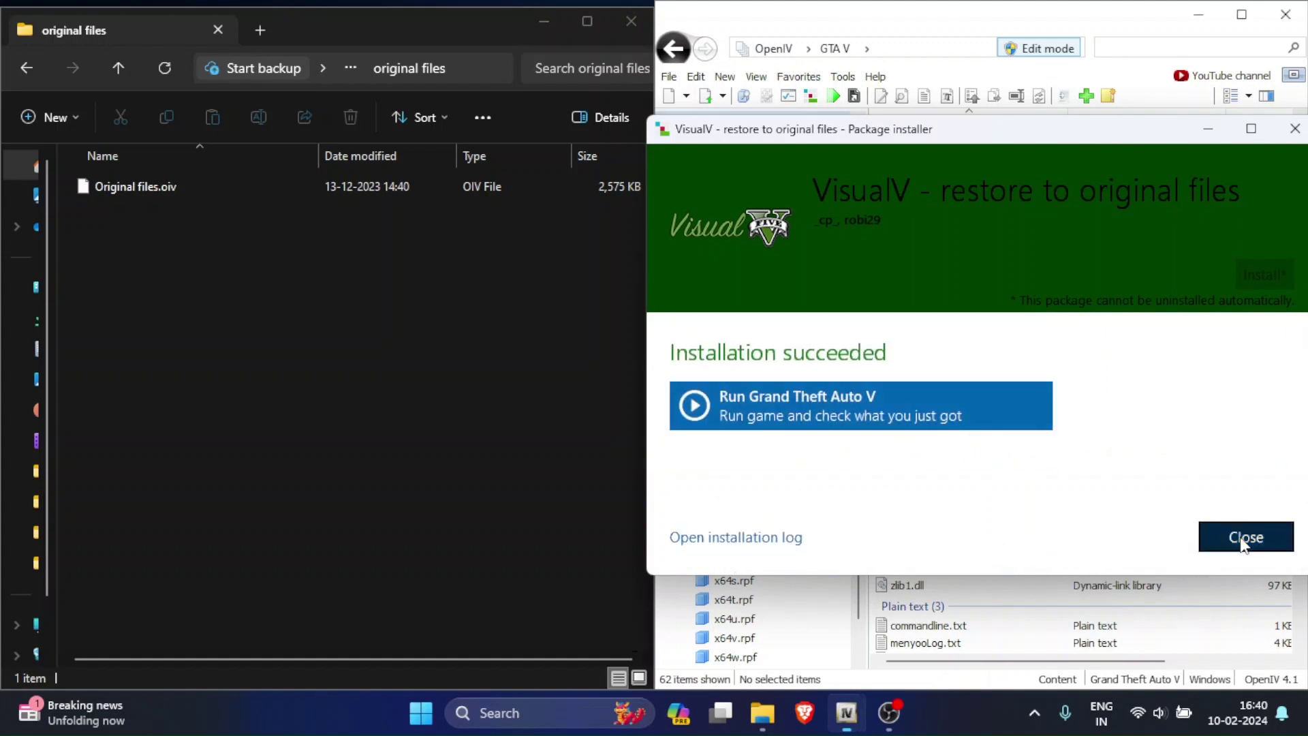
pyautogui.click(1243, 542)
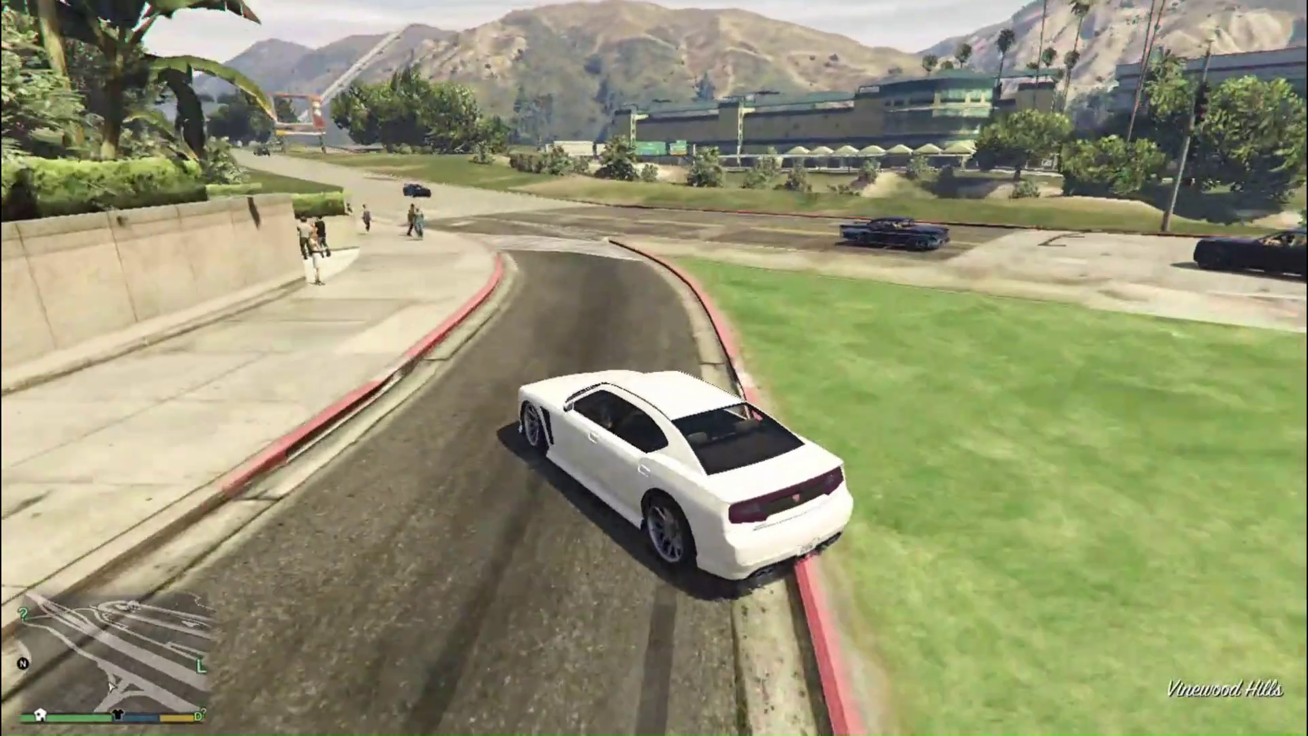